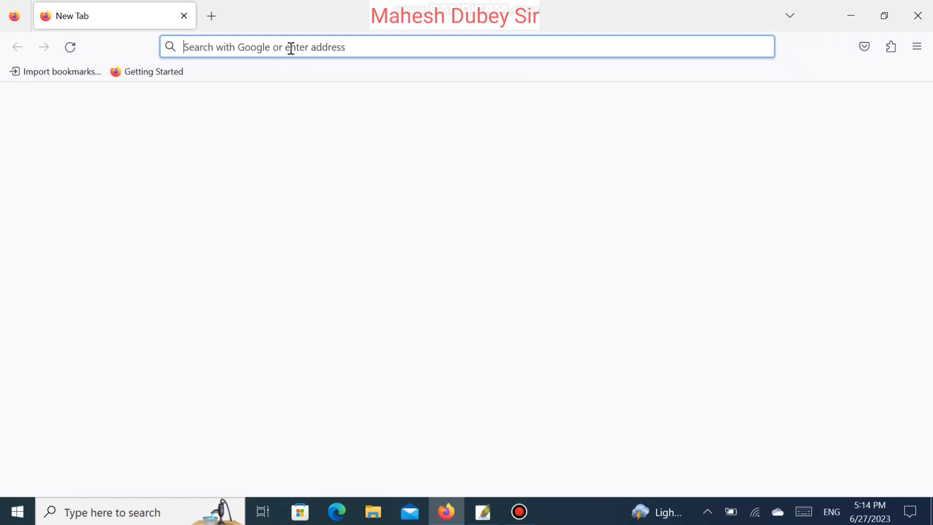
{"action": "type", "text": "google"}
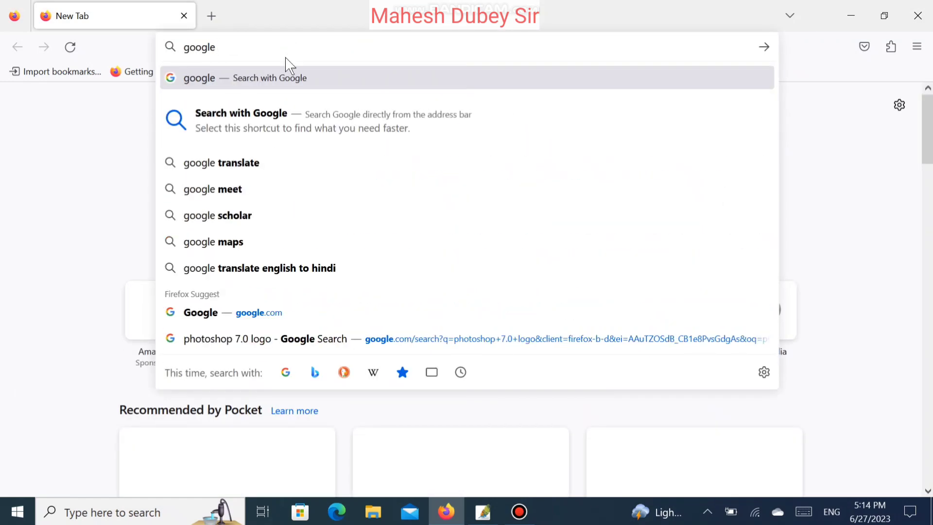
{"action": "left_click", "coordinate": [248, 119]}
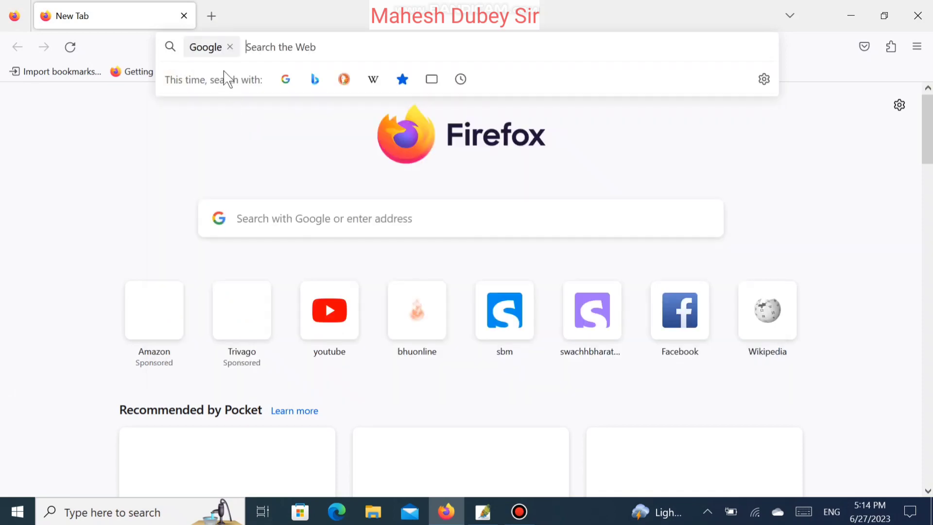
{"action": "left_click", "coordinate": [231, 47]}
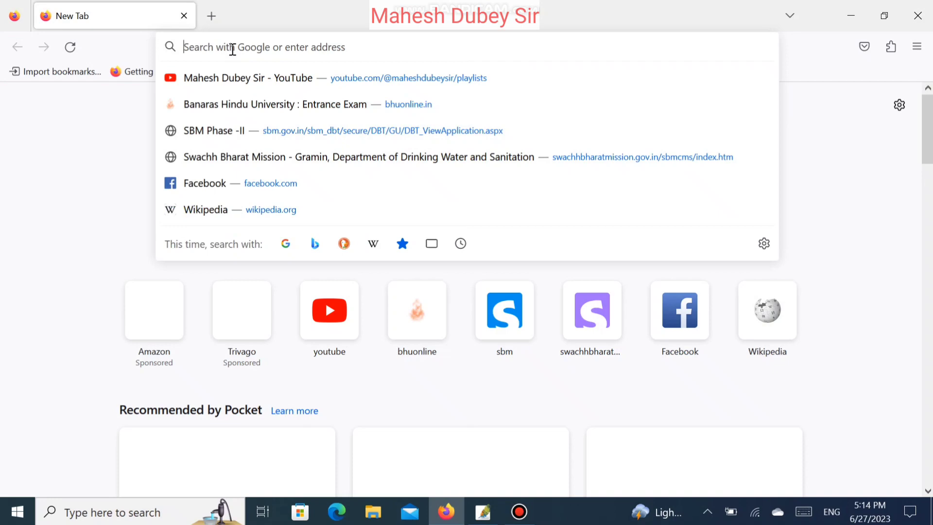
Open google.com and dismiss the address bar search tip
{"action": "type", "text": "google.com/"}
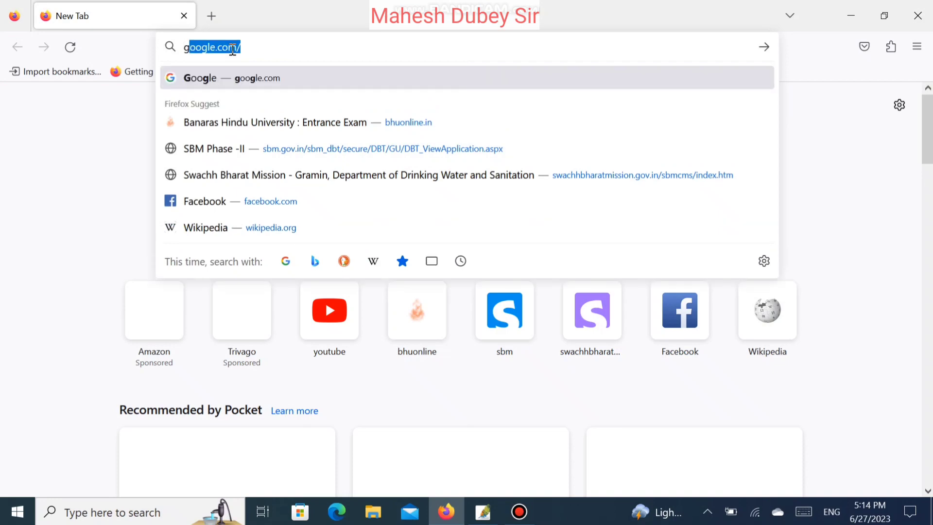
{"action": "key", "text": "Return"}
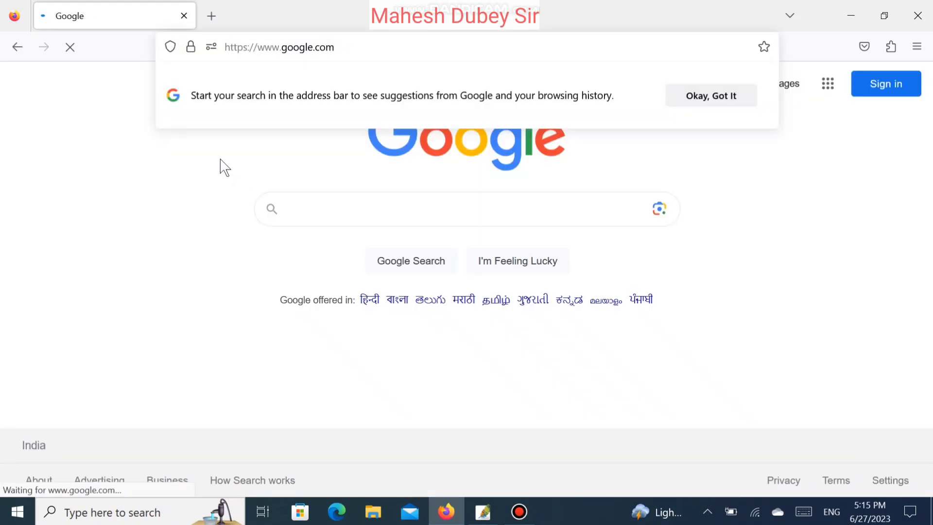
{"action": "left_click", "coordinate": [733, 104]}
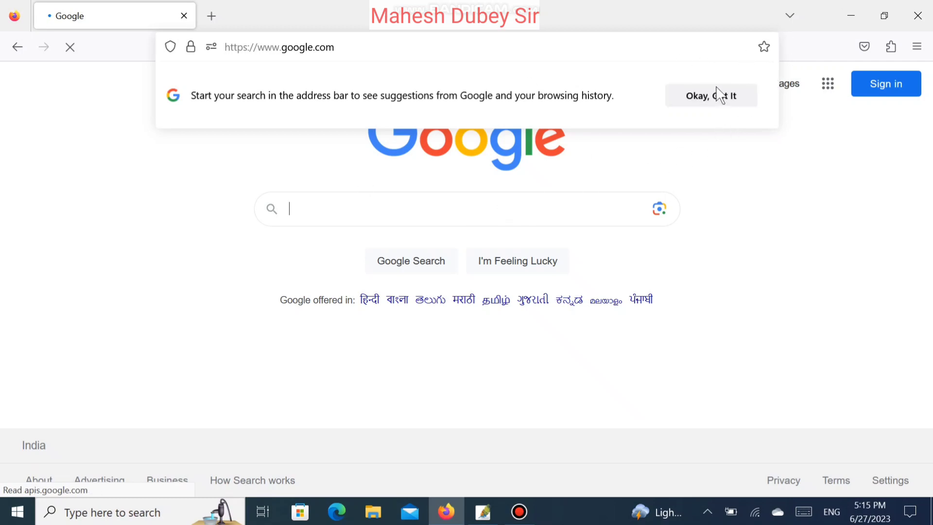
{"action": "left_click", "coordinate": [708, 104]}
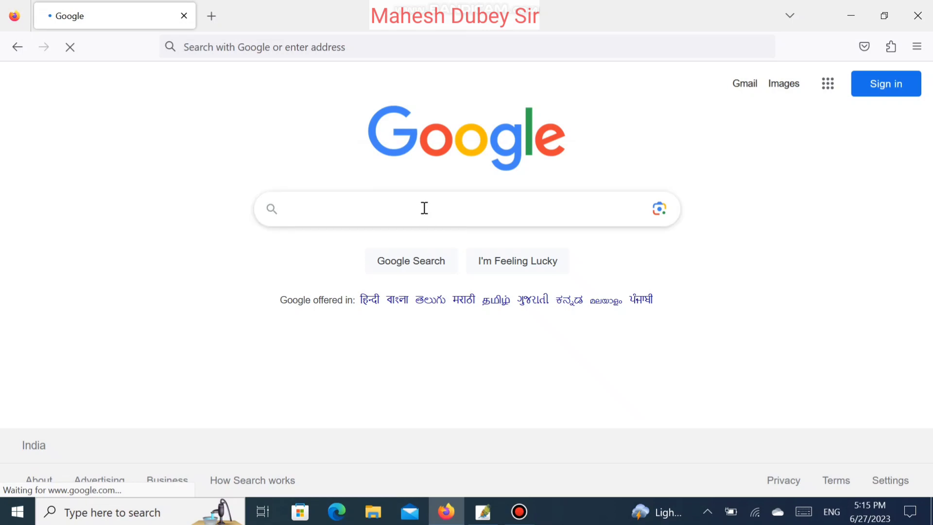
Search Google for "wallpaper hd"
{"action": "left_click", "coordinate": [378, 215]}
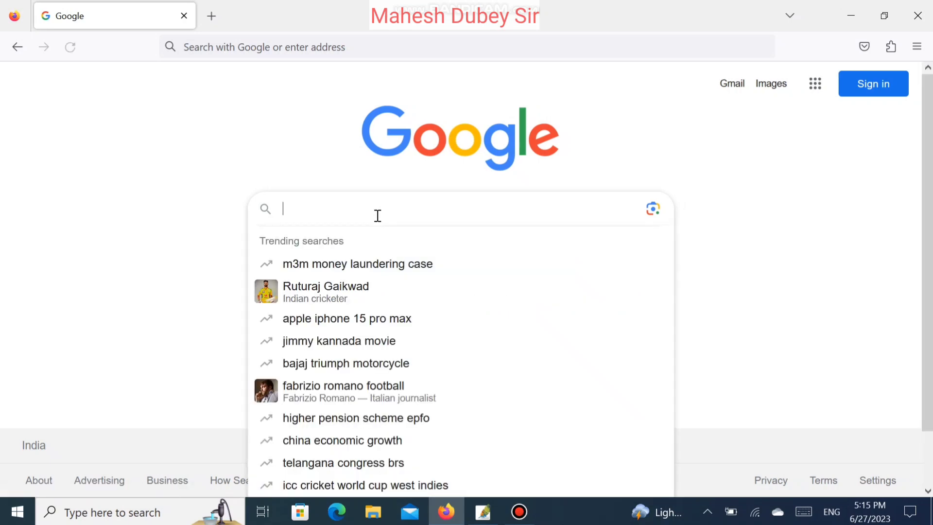
{"action": "type", "text": "w"}
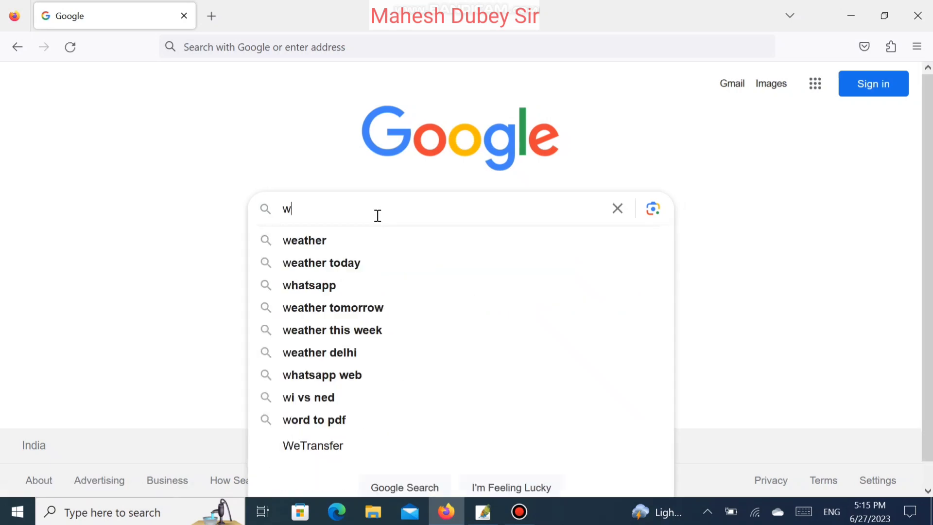
{"action": "type", "text": "all"}
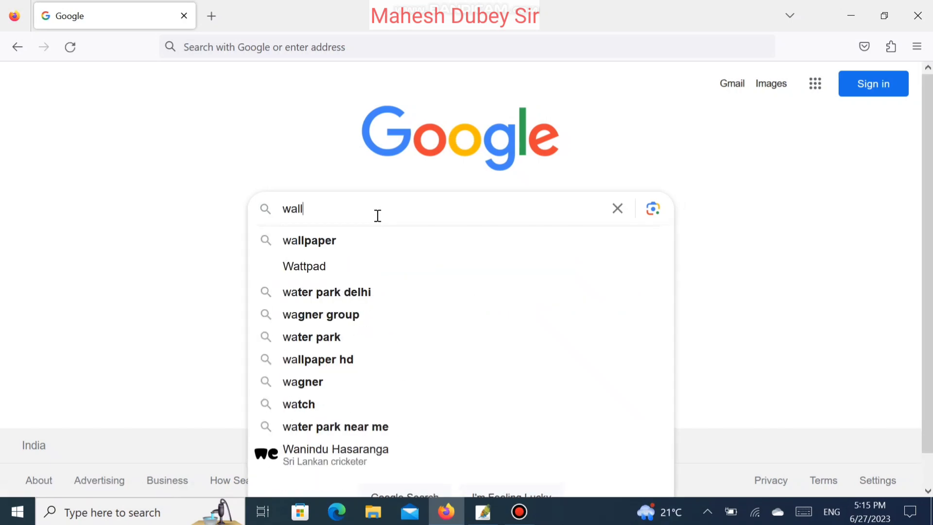
{"action": "type", "text": "paper"}
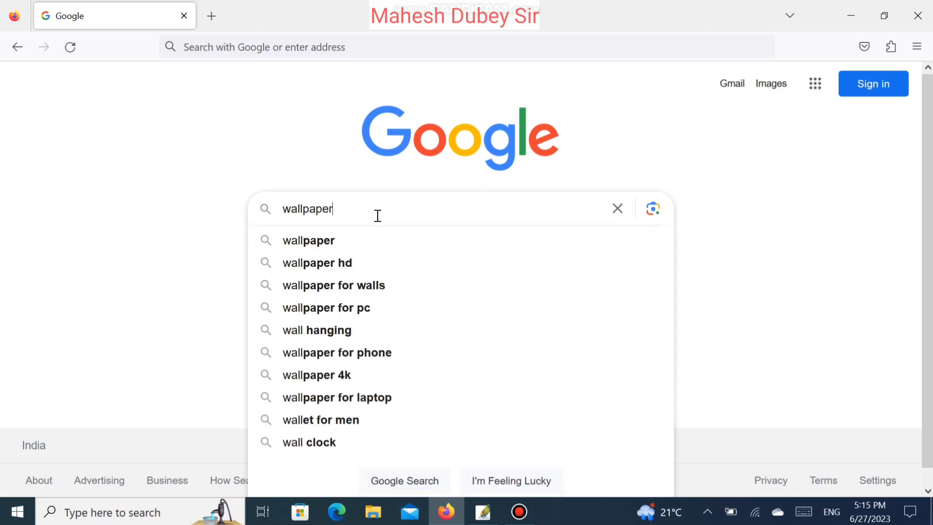
{"action": "left_click", "coordinate": [370, 268]}
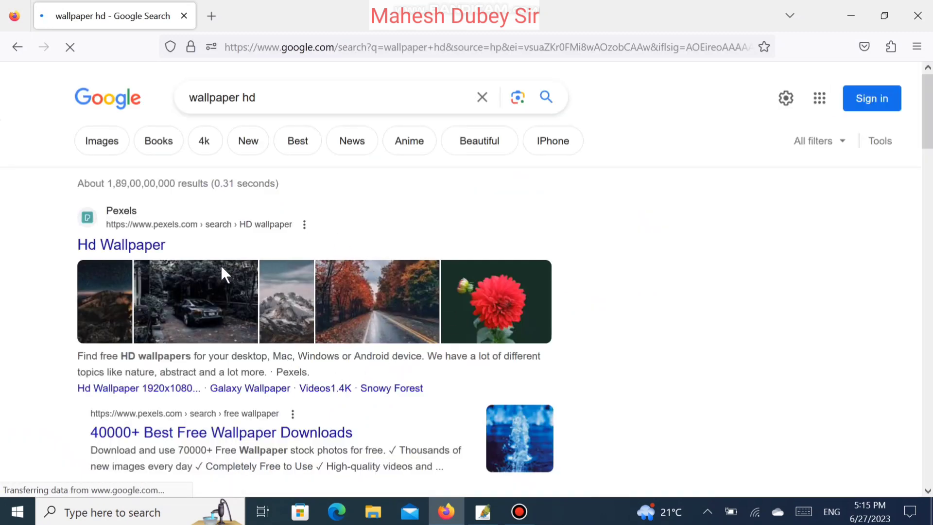
Show the image results for the wallpaper search
{"action": "left_click", "coordinate": [136, 252]}
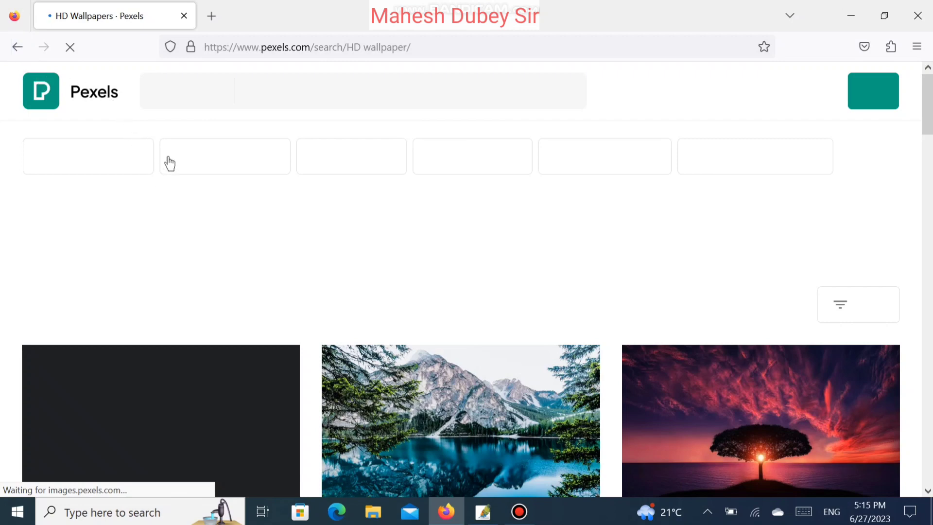
{"action": "left_click", "coordinate": [18, 48]}
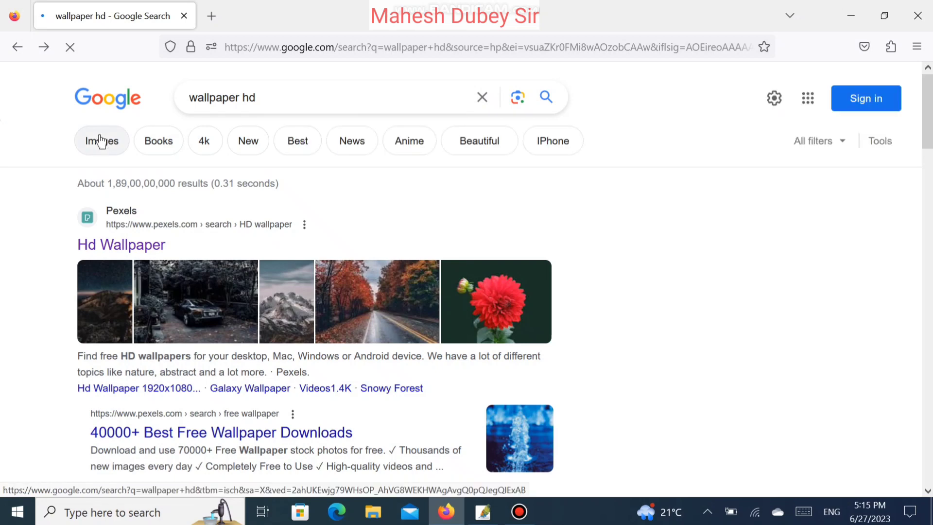
{"action": "left_click", "coordinate": [100, 144]}
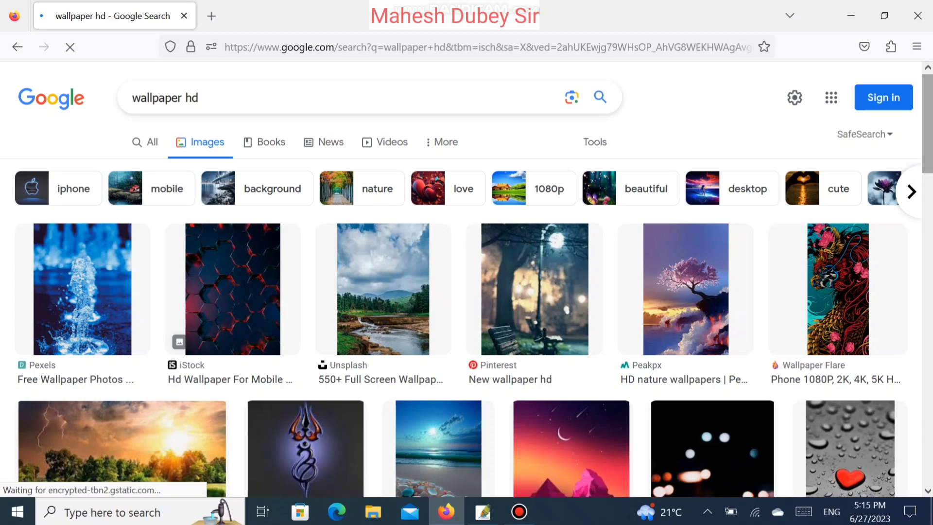
Browse the wallpaper images and open the preview of the Adobe Stock picture with the red mountain and blossoming trees
{"action": "scroll", "coordinate": [927, 221], "scroll_direction": "down", "scroll_amount": 6}
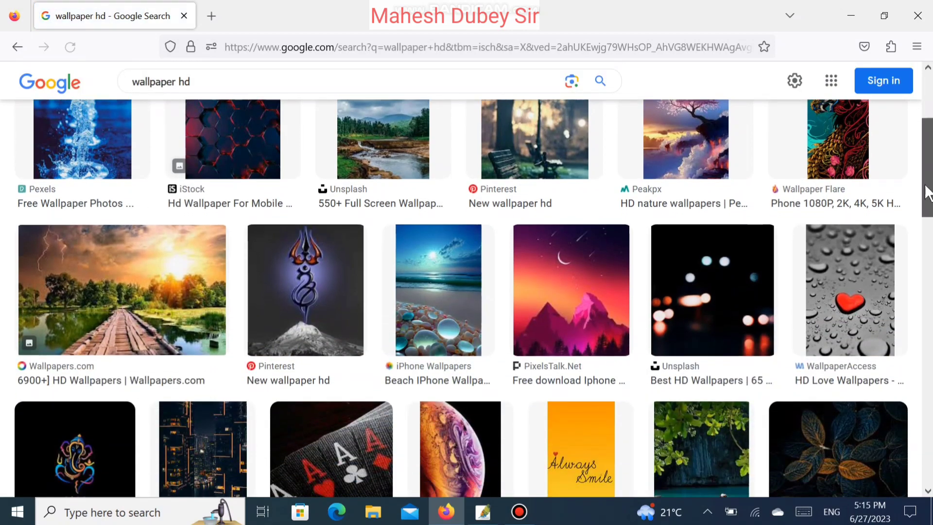
{"action": "scroll", "coordinate": [927, 221], "scroll_direction": "down", "scroll_amount": 5}
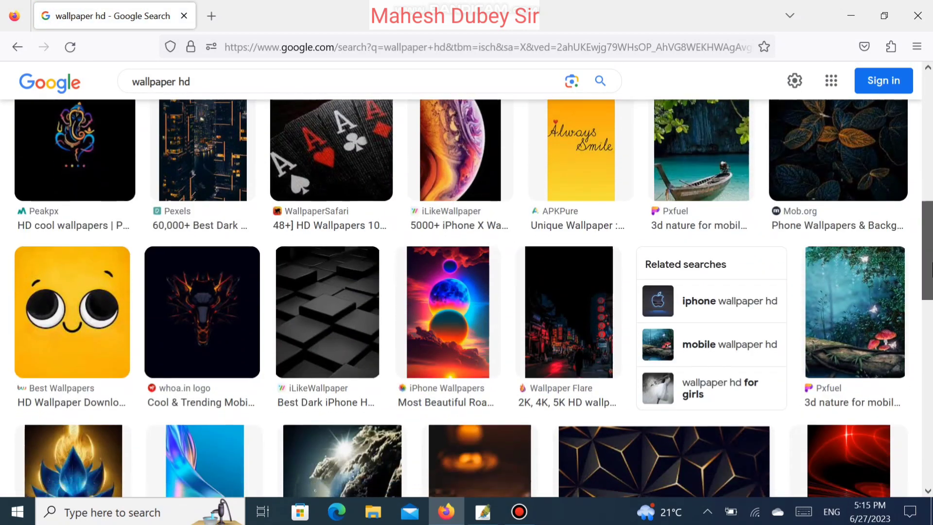
{"action": "scroll", "coordinate": [927, 221], "scroll_direction": "down", "scroll_amount": 17}
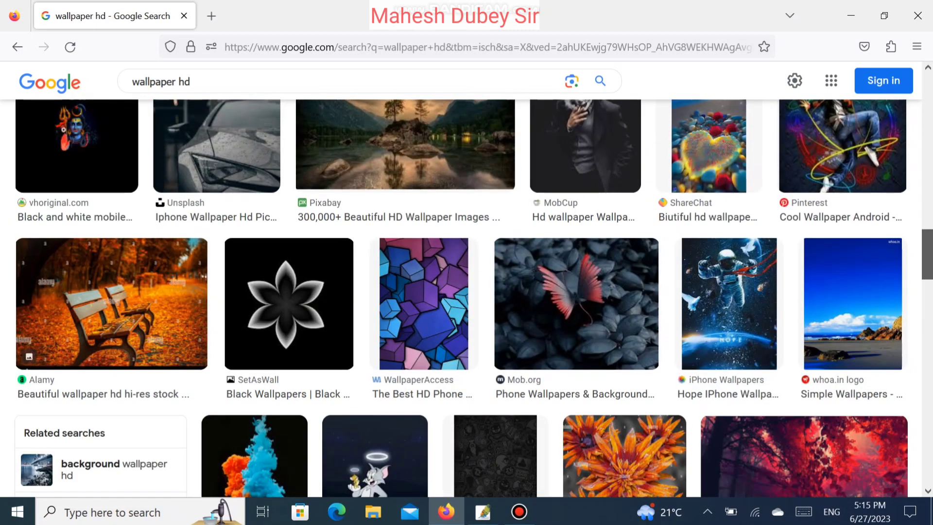
{"action": "scroll", "coordinate": [927, 221], "scroll_direction": "up", "scroll_amount": 7}
{"action": "mouse_move", "coordinate": [927, 214]}
{"action": "left_mouse_down"}
{"action": "mouse_move", "coordinate": [927, 201]}
{"action": "mouse_move", "coordinate": [927, 211]}
{"action": "left_mouse_up"}
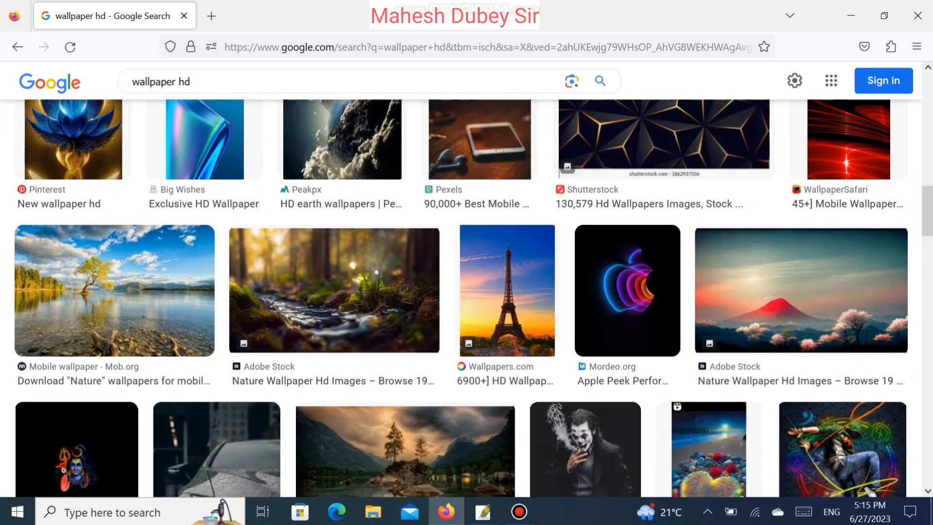
{"action": "left_click", "coordinate": [797, 300]}
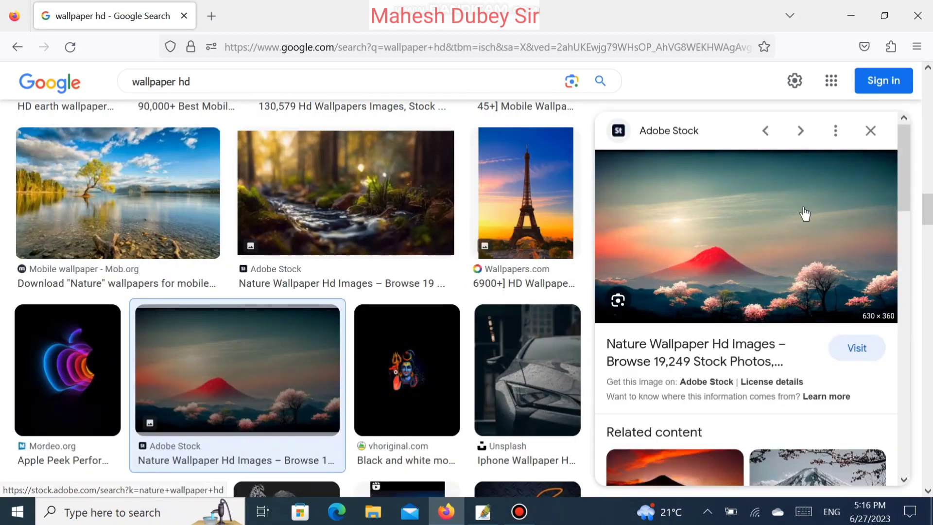
Save the previewed red mountain image to the Desktop as a JPEG image named "wa"
{"action": "right_click", "coordinate": [739, 265]}
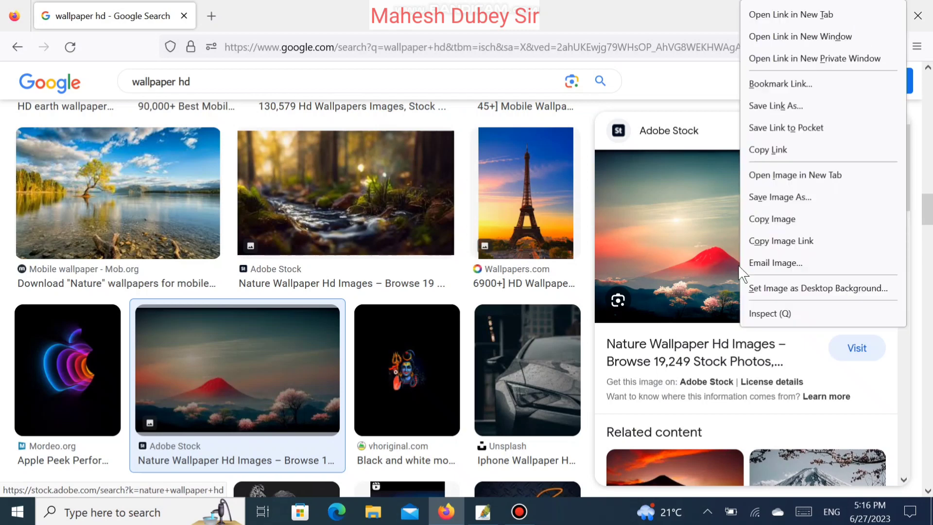
{"action": "left_click", "coordinate": [803, 197]}
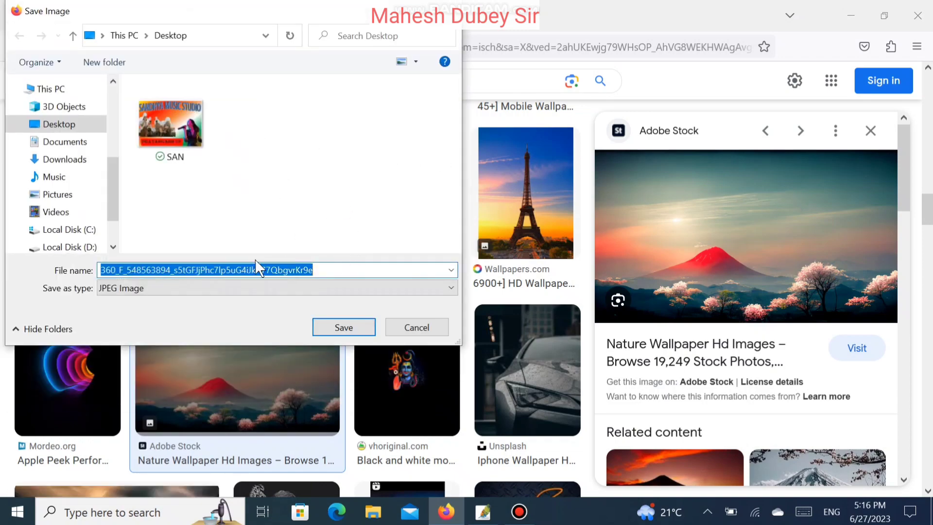
{"action": "type", "text": "wa"}
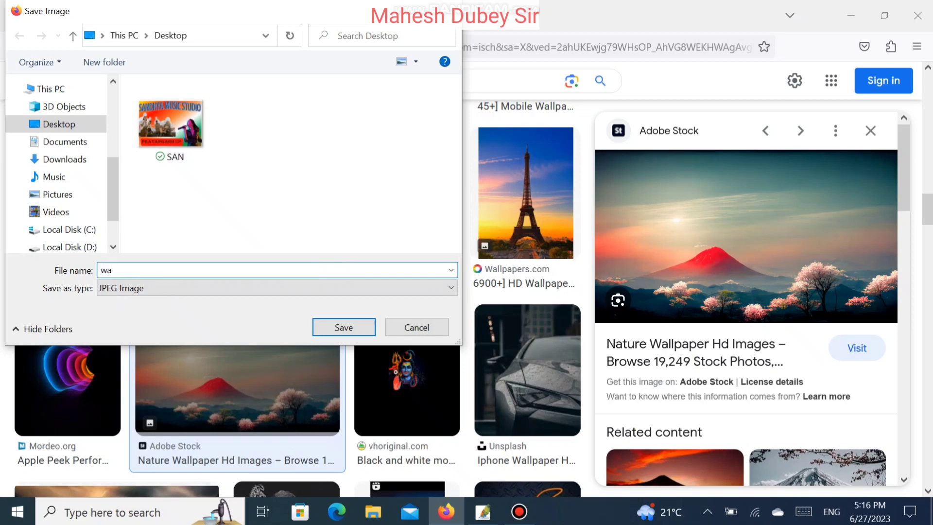
{"action": "left_click", "coordinate": [132, 290]}
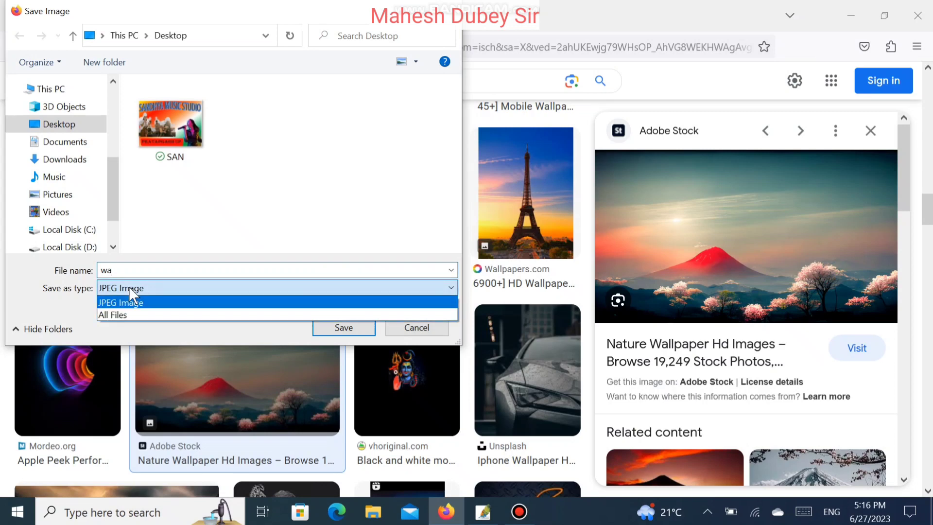
{"action": "left_click", "coordinate": [130, 303]}
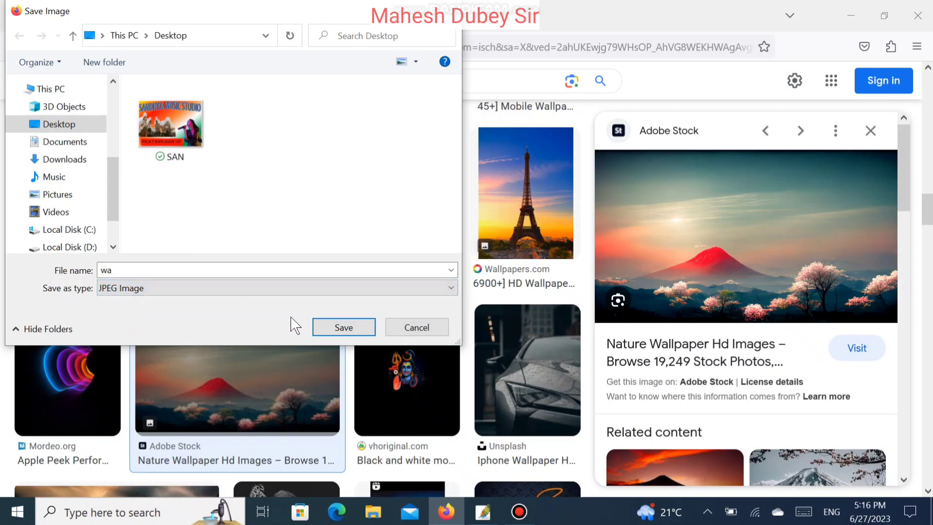
{"action": "left_click", "coordinate": [344, 327]}
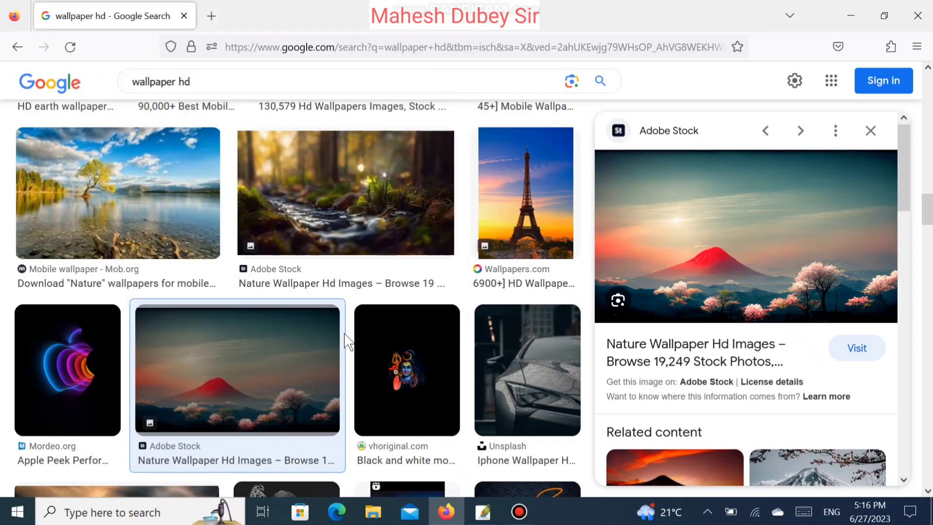
Switch to Adobe Photoshop and bring up the dialog for opening an existing file
{"action": "left_click", "coordinate": [484, 513]}
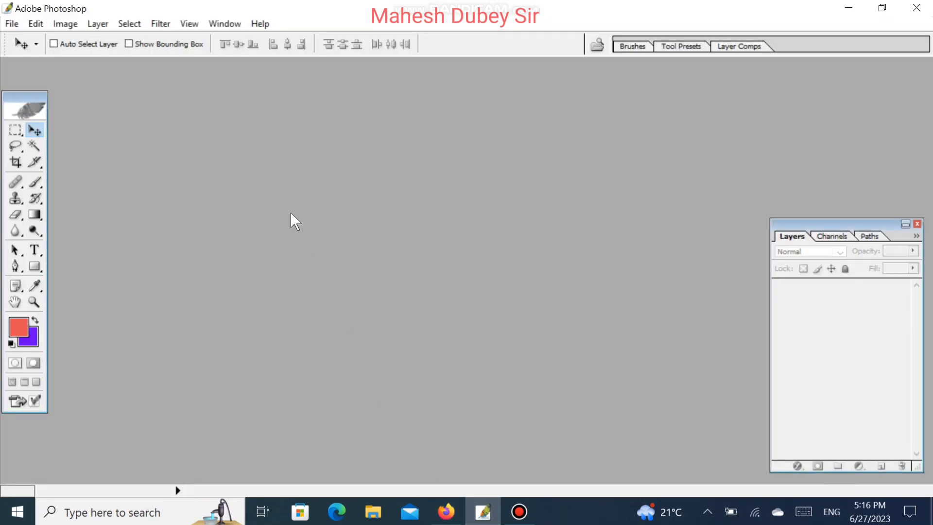
{"action": "left_click", "coordinate": [7, 26]}
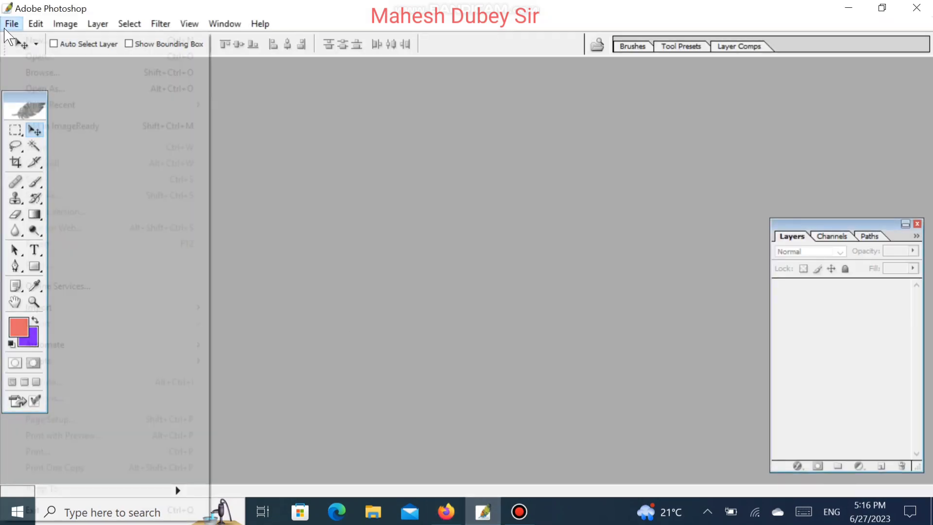
{"action": "left_click", "coordinate": [29, 58]}
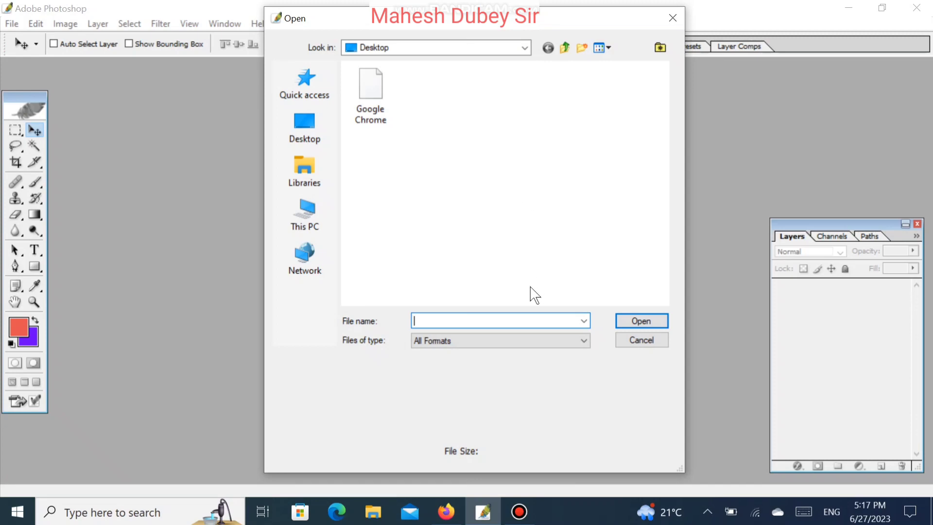
Switch back to Firefox and show the downloaded wa.jpg in its containing folder
{"action": "left_click", "coordinate": [448, 518]}
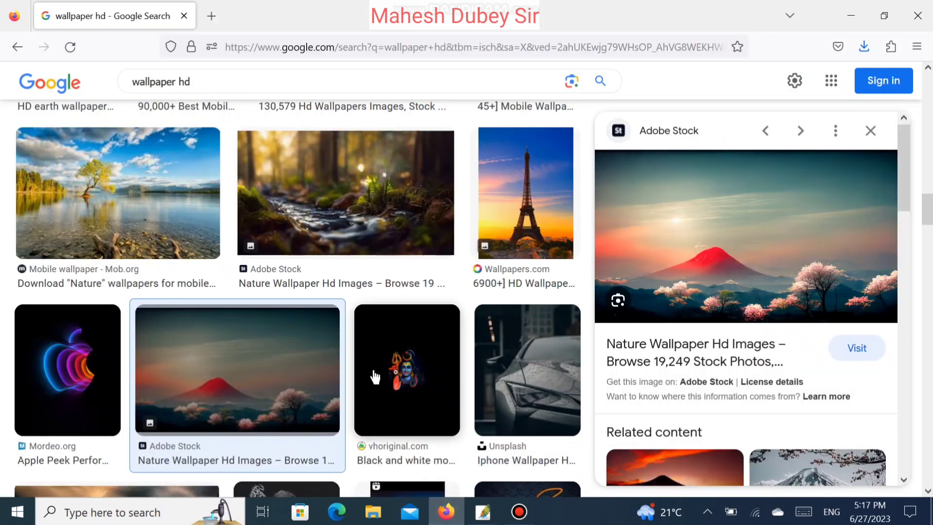
{"action": "right_click", "coordinate": [720, 238]}
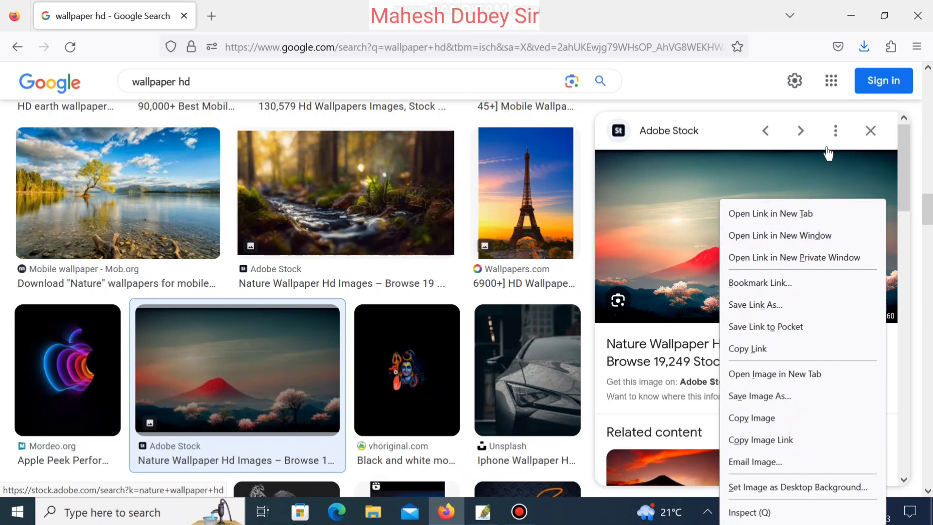
{"action": "left_click", "coordinate": [859, 37]}
{"action": "left_click", "coordinate": [859, 37]}
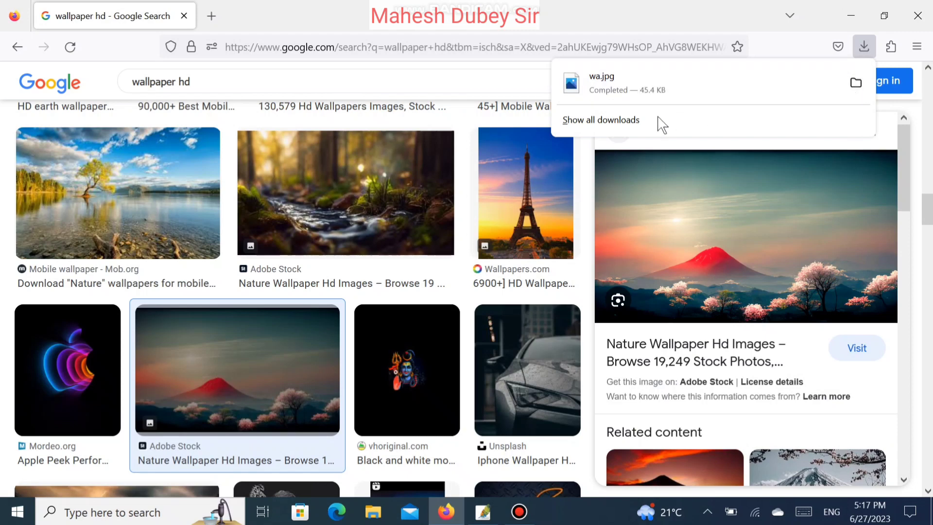
{"action": "right_click", "coordinate": [626, 76]}
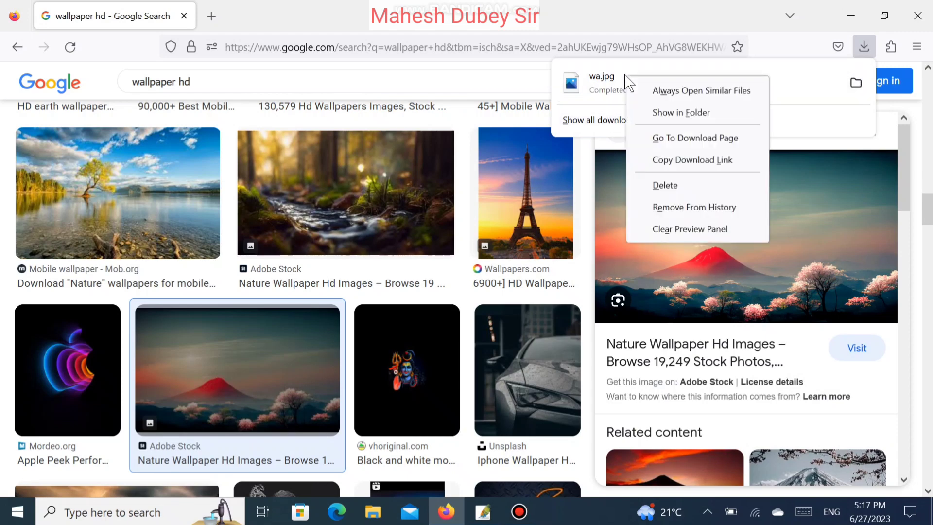
{"action": "left_click", "coordinate": [708, 111]}
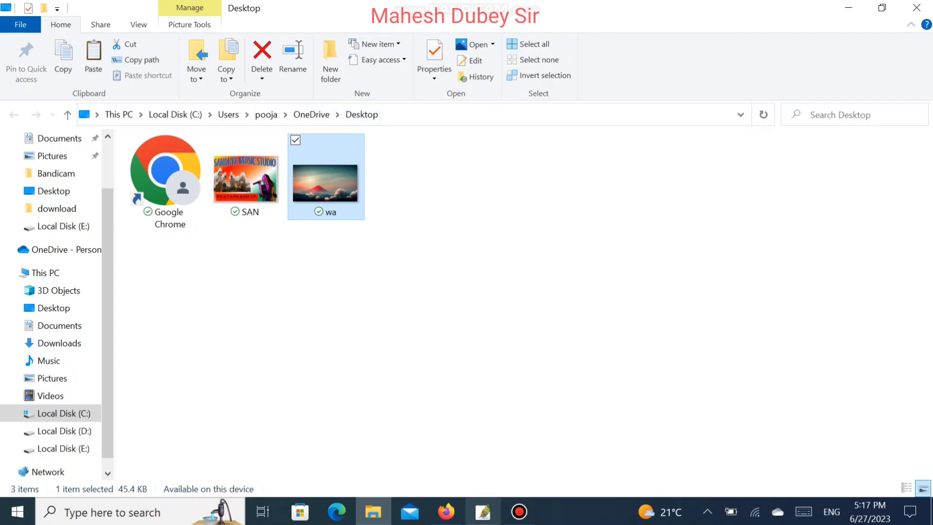
Switch to Adobe Photoshop, open wa.jpg from the Desktop, and close the extra photo viewer window
{"action": "left_click", "coordinate": [486, 518]}
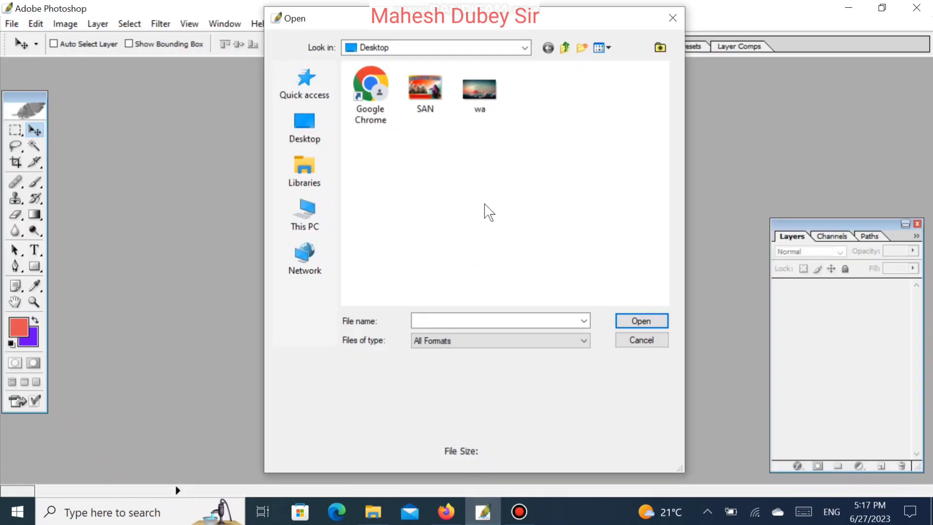
{"action": "right_click", "coordinate": [470, 108]}
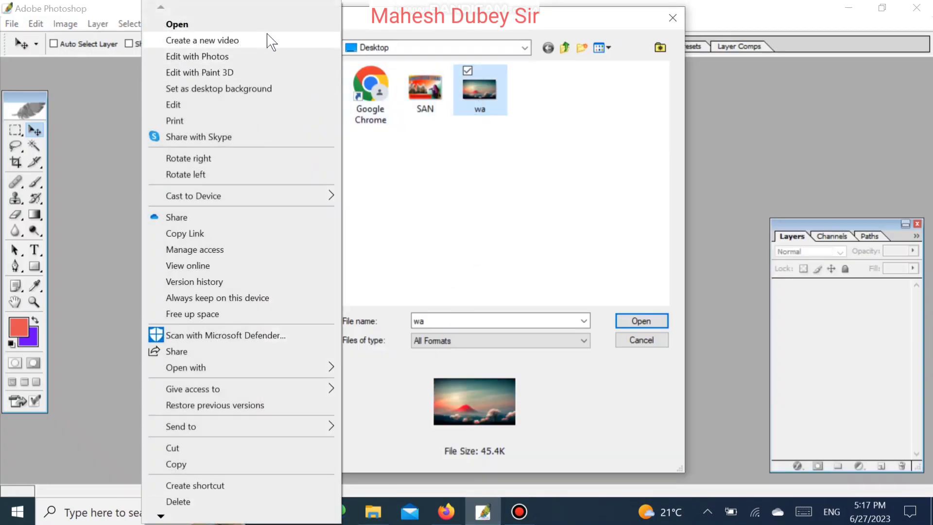
{"action": "left_click", "coordinate": [641, 320]}
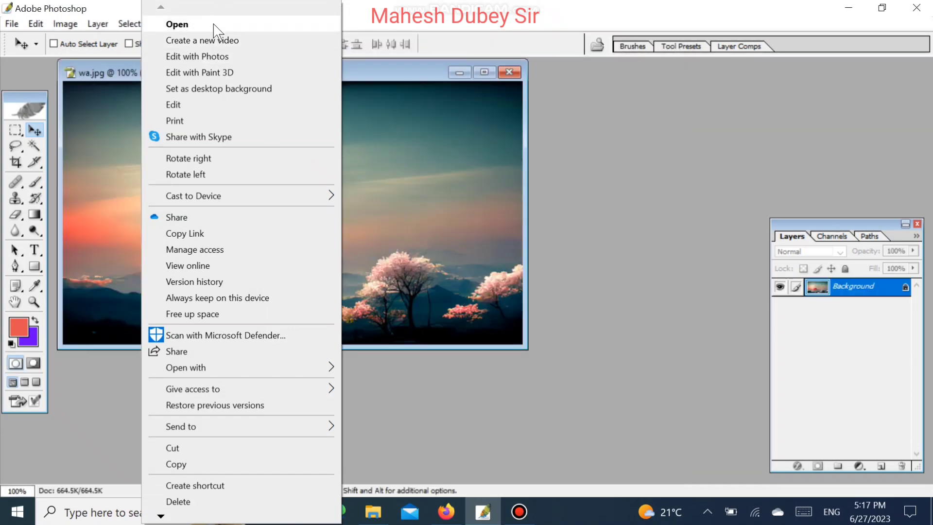
{"action": "left_click", "coordinate": [183, 24]}
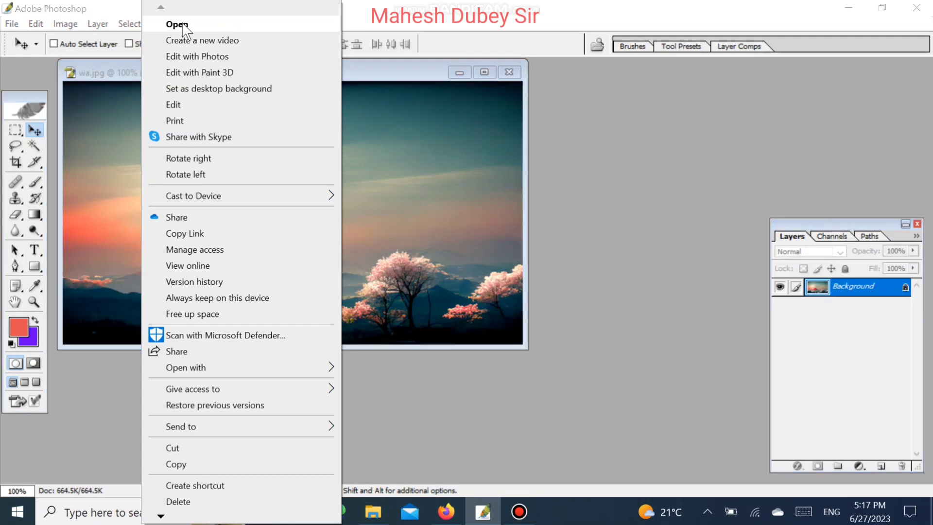
{"action": "key", "text": "ctrl+o"}
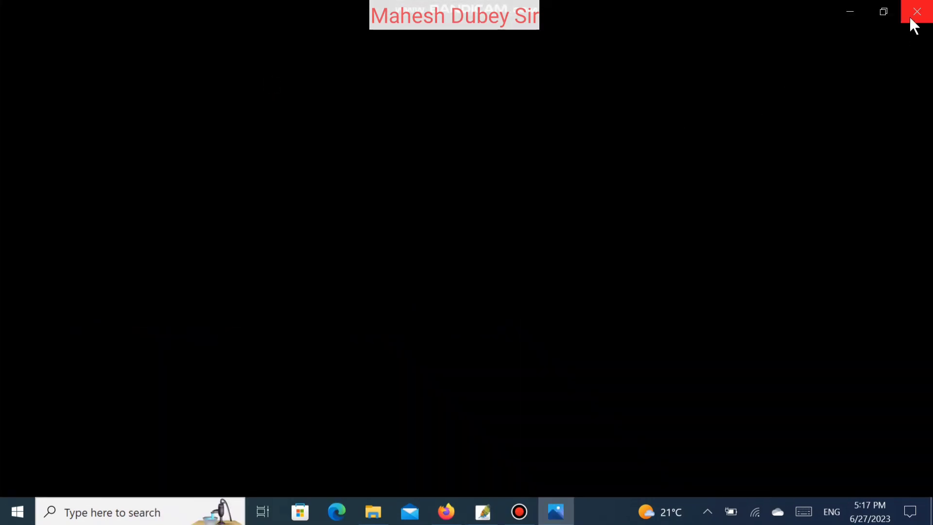
{"action": "left_click", "coordinate": [916, 12]}
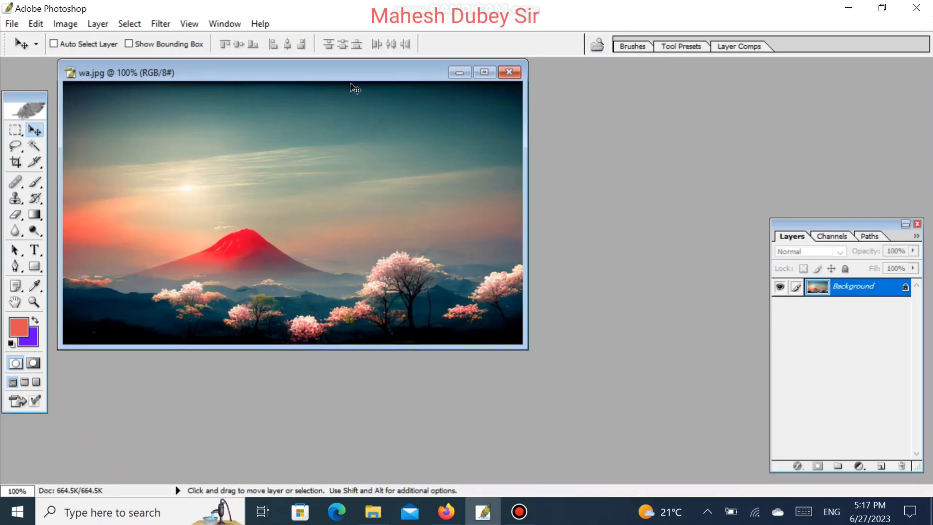
Maximize the wa.jpg document window and zoom the image in and out, ending at 100%
{"action": "key", "text": "f"}
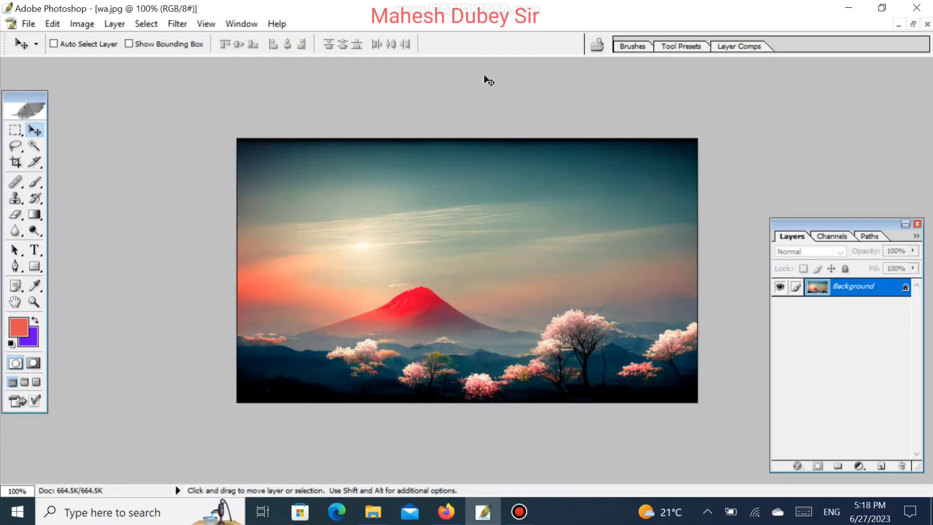
{"action": "key", "text": "ctrl+plus"}
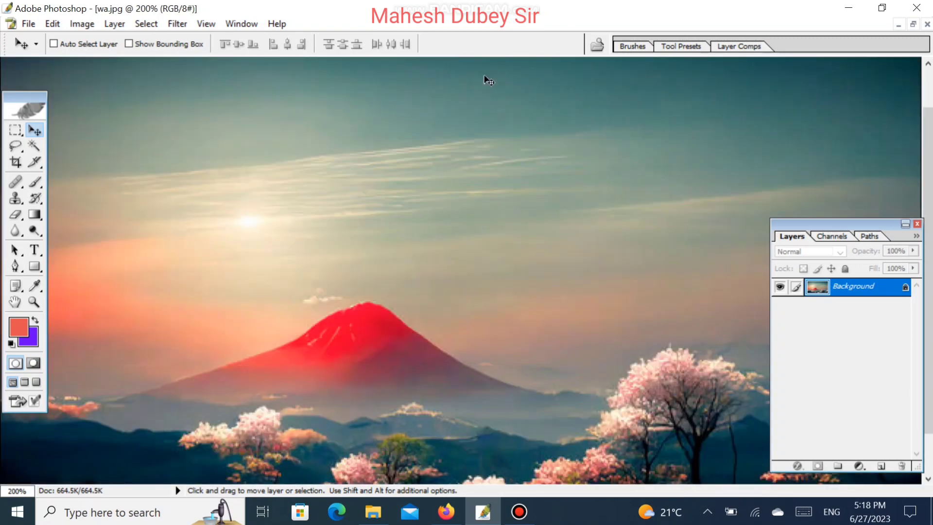
{"action": "key", "text": "ctrl+minus"}
{"action": "key", "text": "ctrl+minus"}
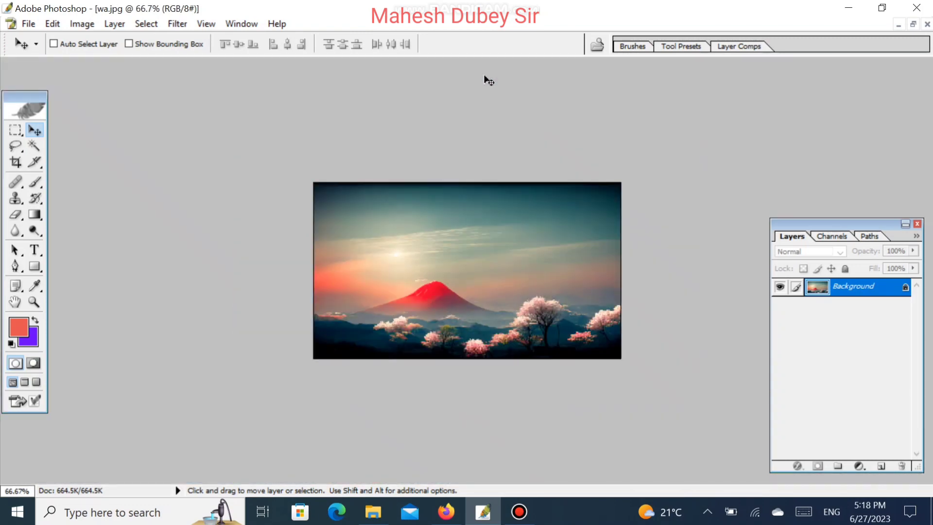
{"action": "key", "text": "ctrl+plus"}
{"action": "key", "text": "ctrl+plus"}
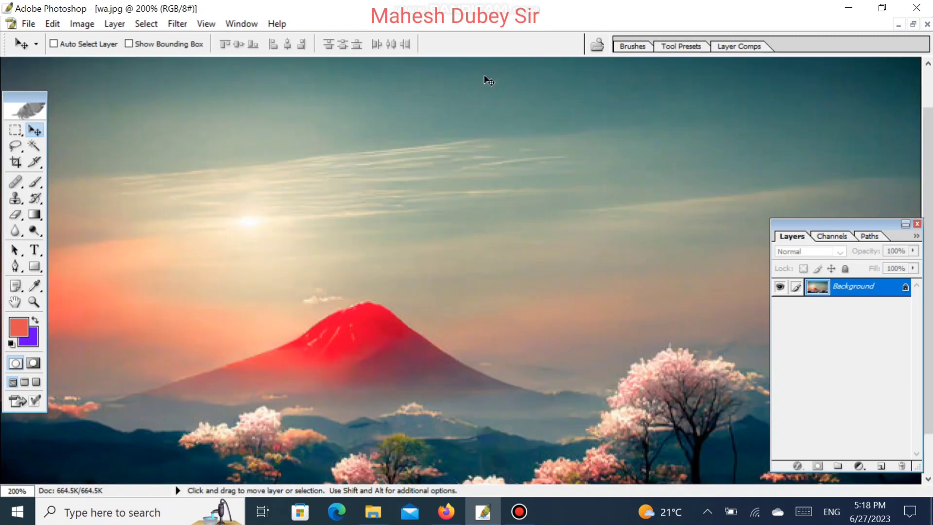
{"action": "key", "text": "ctrl+minus"}
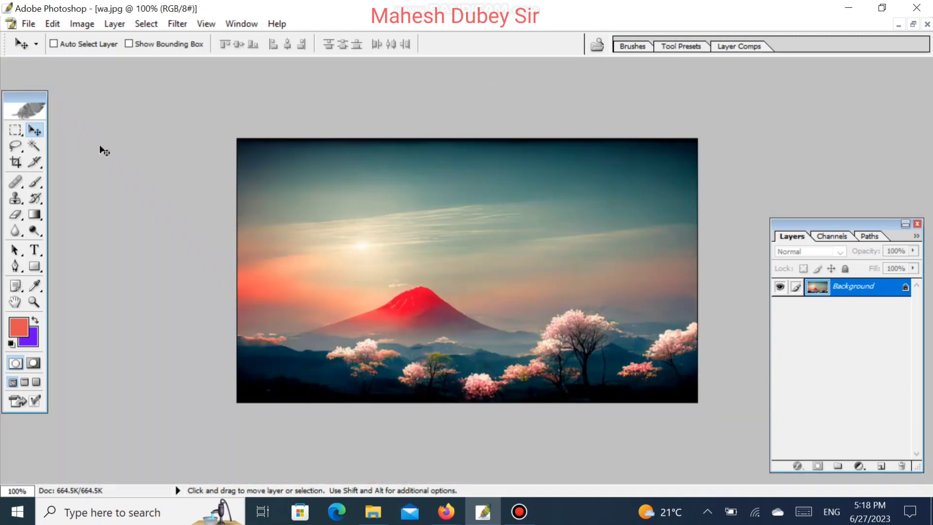
Add the horizontal text "Kshama Computer" over the sky in 20.7 pt Times New Roman and commit it
{"action": "left_click", "coordinate": [34, 249]}
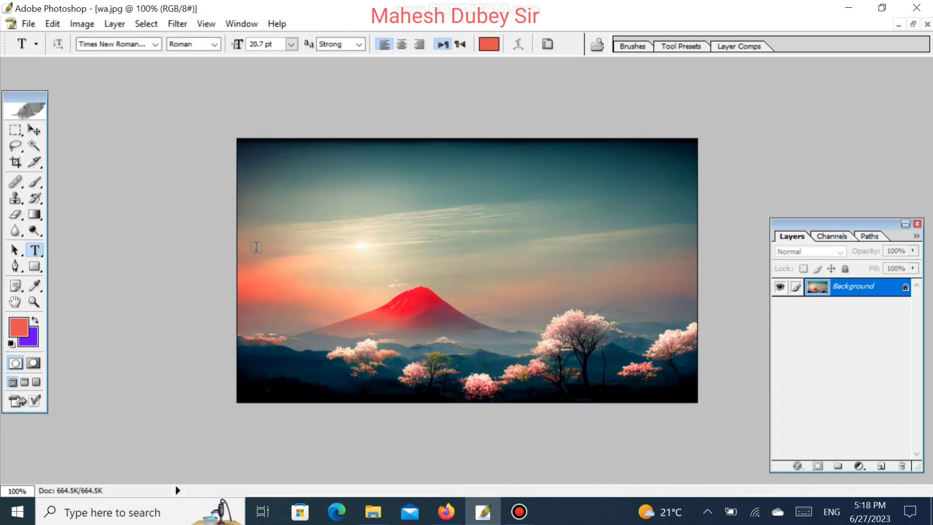
{"action": "left_click", "coordinate": [283, 251]}
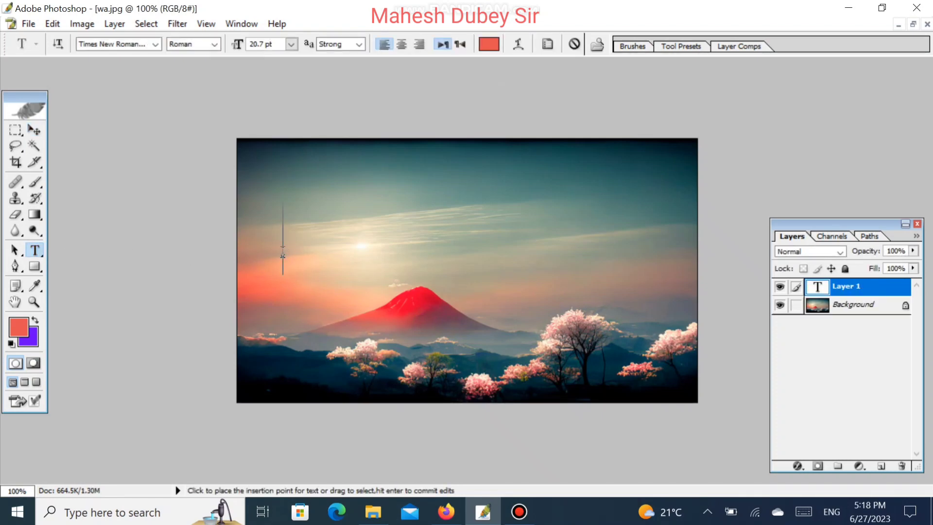
{"action": "type", "text": "Kshama"}
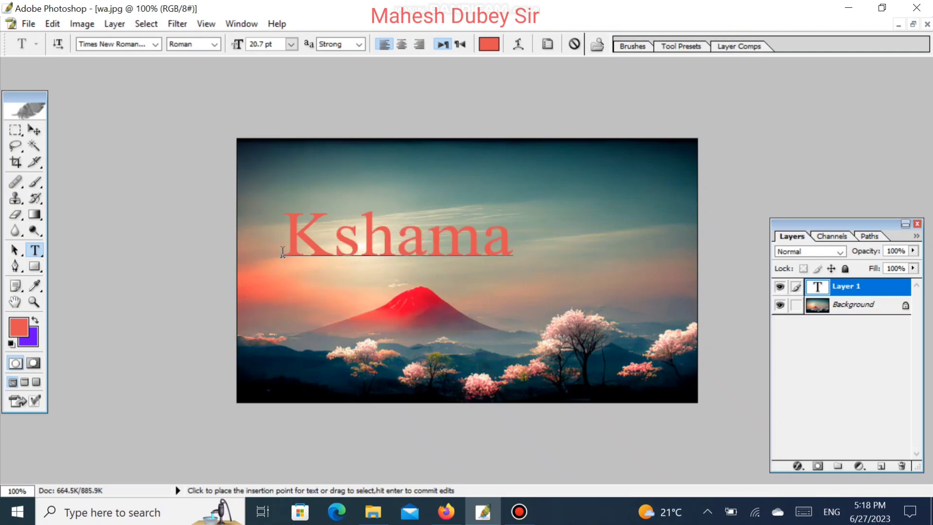
{"action": "type", "text": " Comp"}
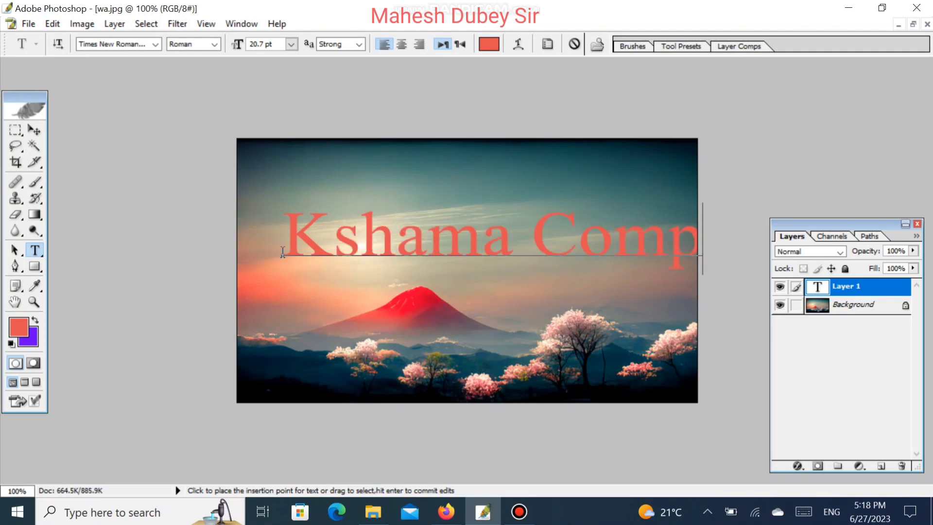
{"action": "type", "text": "te"}
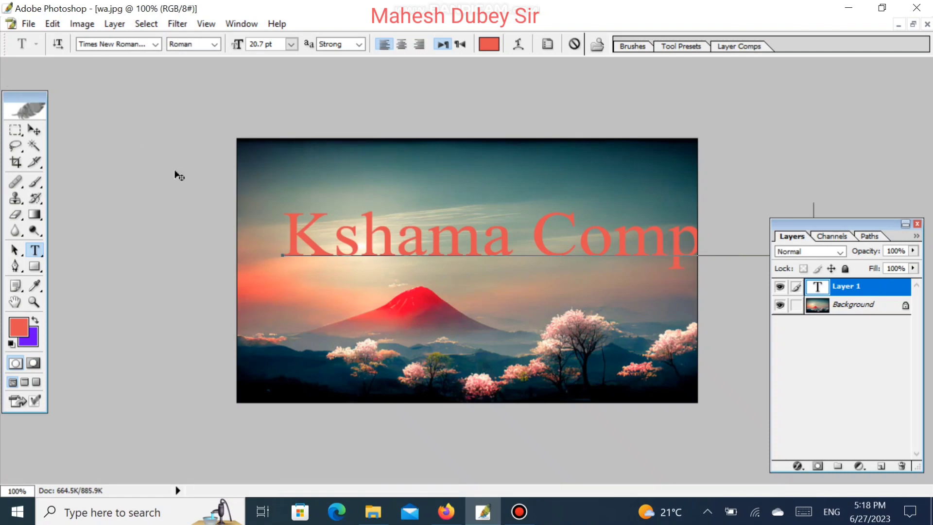
{"action": "left_click", "coordinate": [34, 131]}
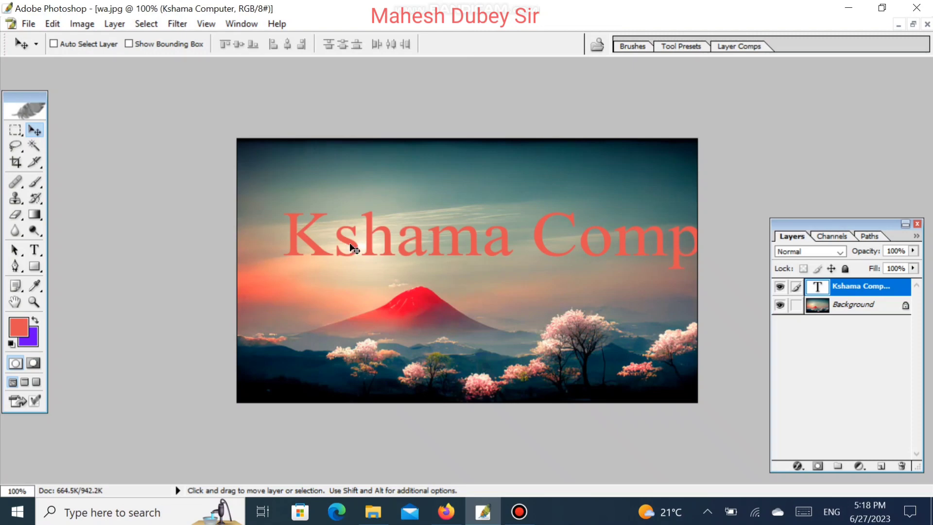
Show the text's bounding box, scale the text proportionally to 80.4%, and place it within the image width above the mountain
{"action": "left_click_drag", "start_coordinate": [350, 246], "coordinate": [317, 244]}
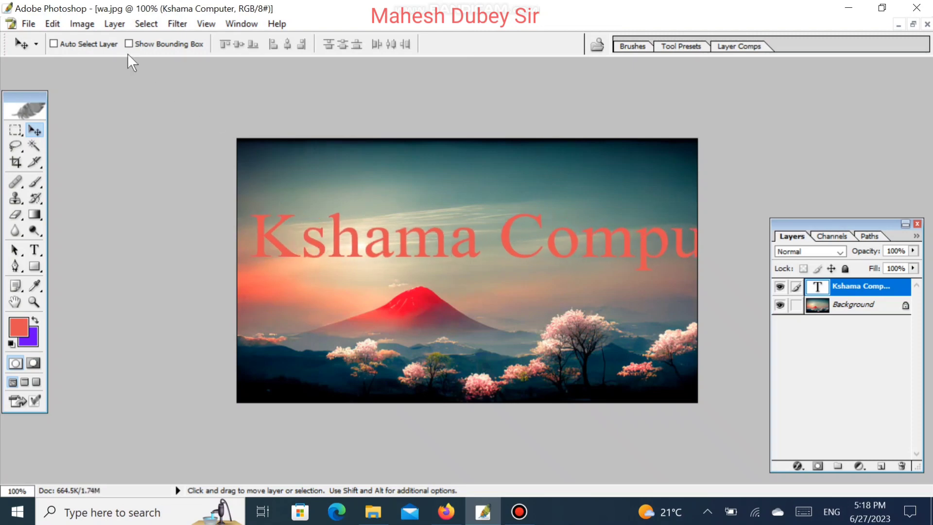
{"action": "left_click", "coordinate": [155, 48]}
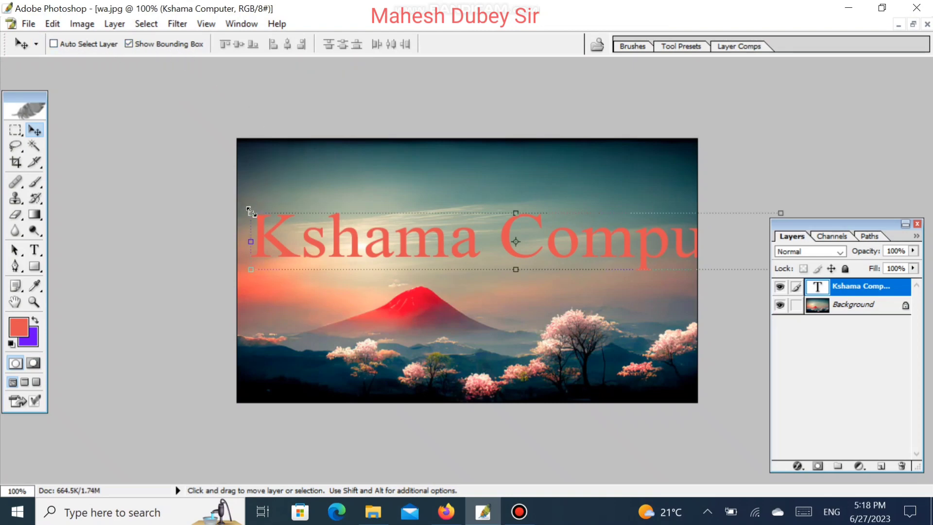
{"action": "key", "text": "shift"}
{"action": "key", "text": "alt"}
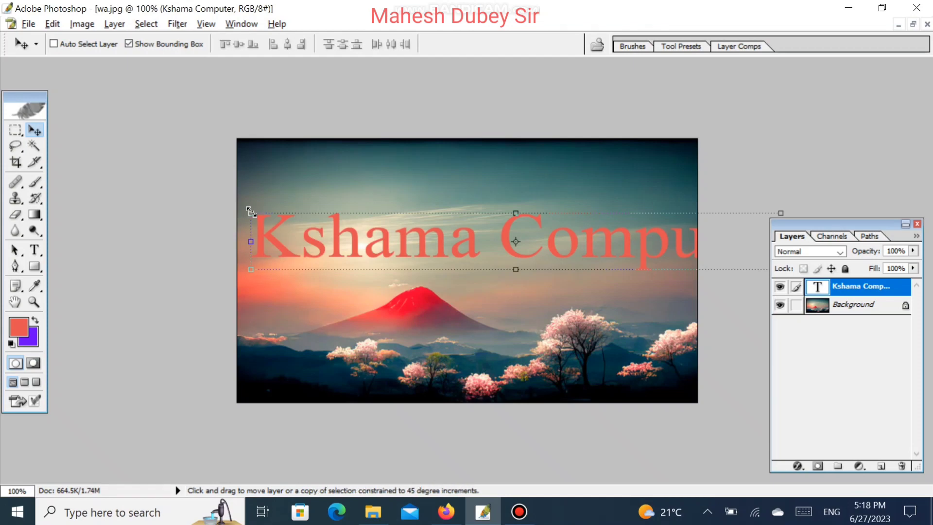
{"action": "left_click_drag", "start_coordinate": [251, 212], "coordinate": [316, 202]}
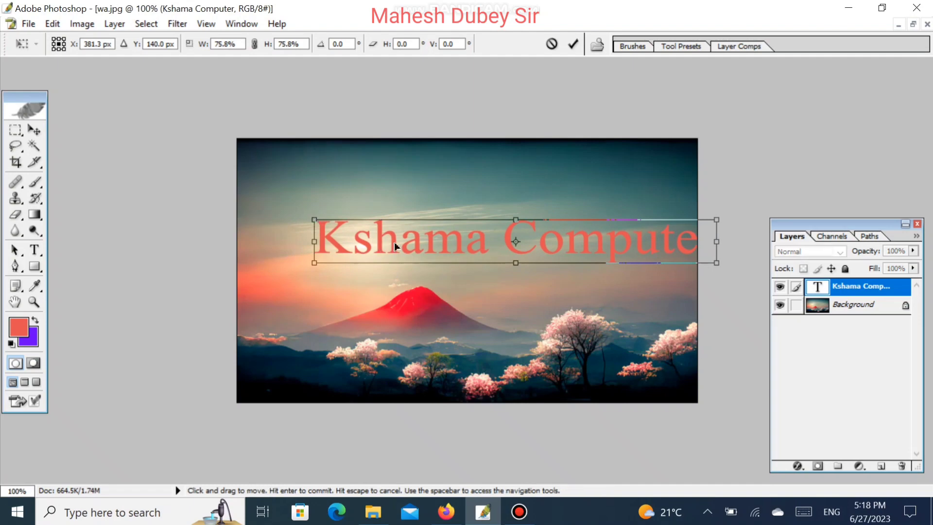
{"action": "left_click_drag", "start_coordinate": [401, 242], "coordinate": [346, 242]}
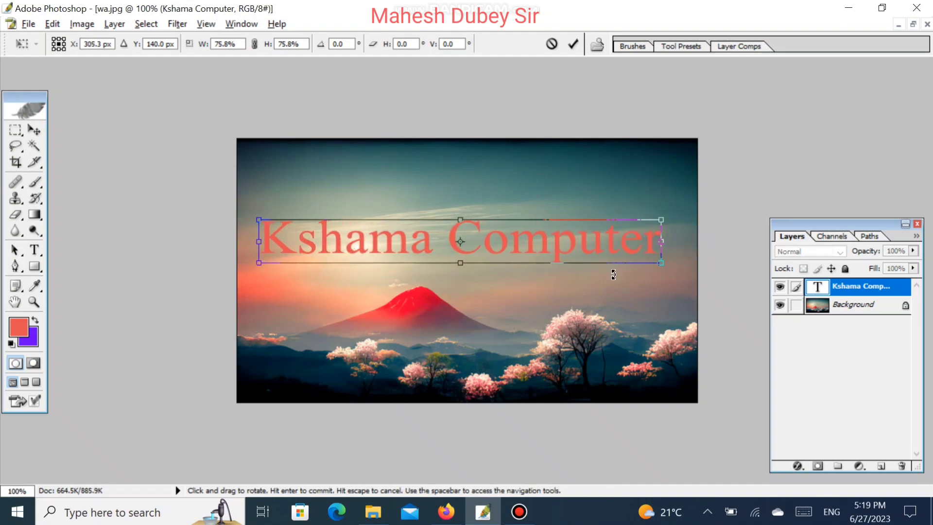
{"action": "left_click_drag", "start_coordinate": [662, 265], "coordinate": [673, 273]}
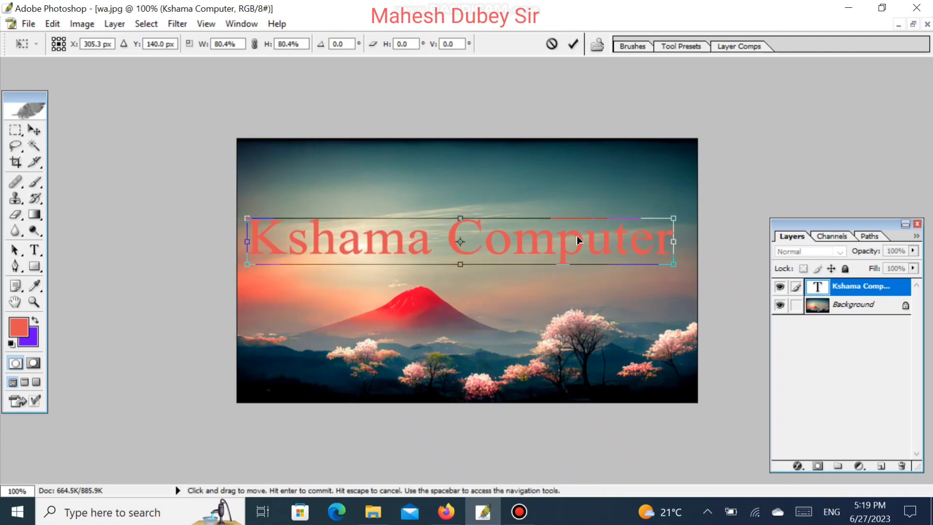
{"action": "key", "text": "Return"}
{"action": "left_click_drag", "start_coordinate": [577, 240], "coordinate": [585, 229]}
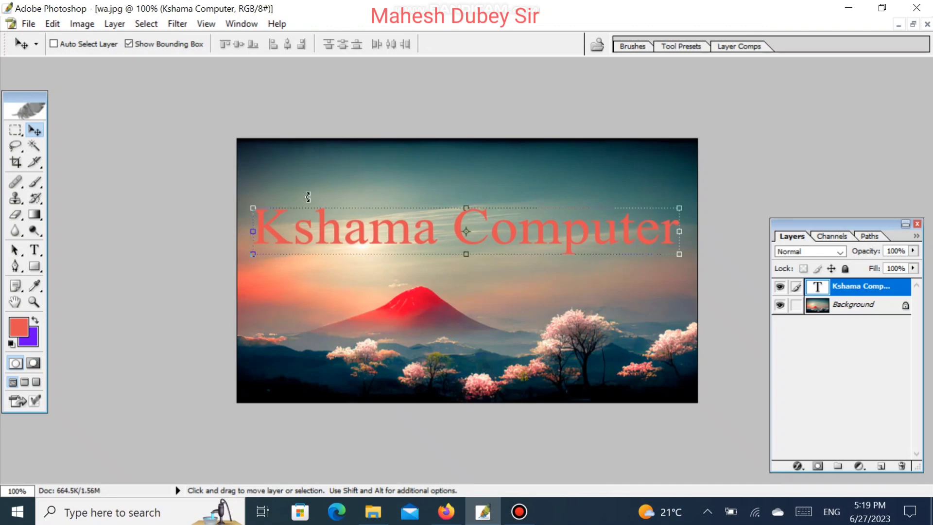
Recolor the entire "Kshama Computer" text to off-white F4EDED, commit it, and hide the bounding box
{"action": "left_click", "coordinate": [38, 249]}
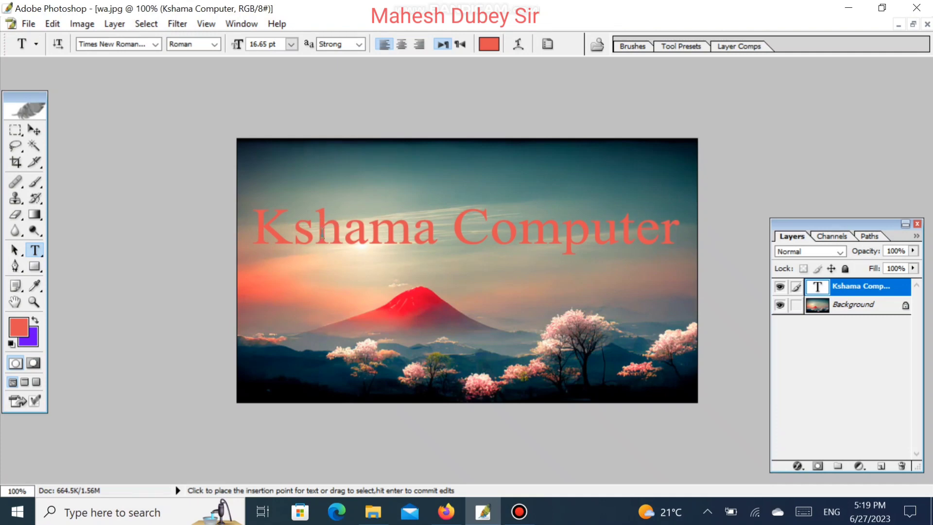
{"action": "left_click", "coordinate": [294, 234]}
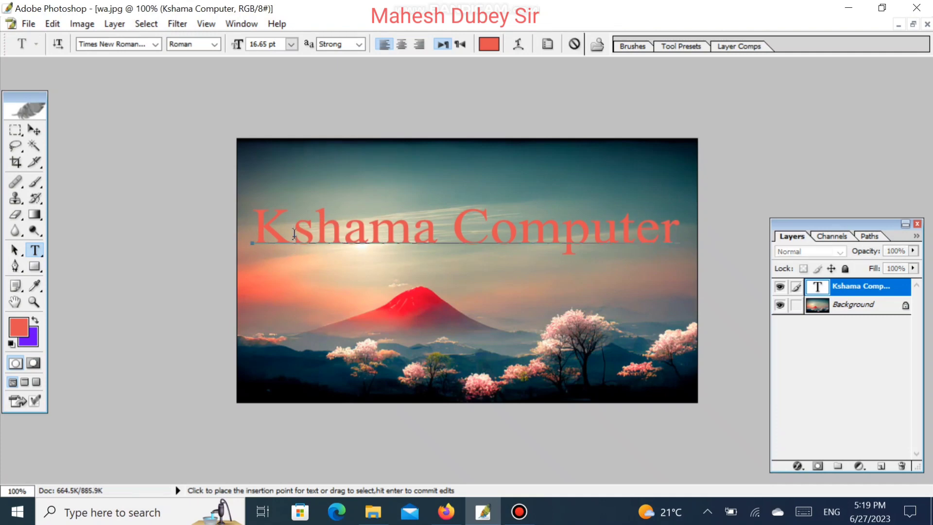
{"action": "left_click_drag", "start_coordinate": [294, 234], "coordinate": [261, 234]}
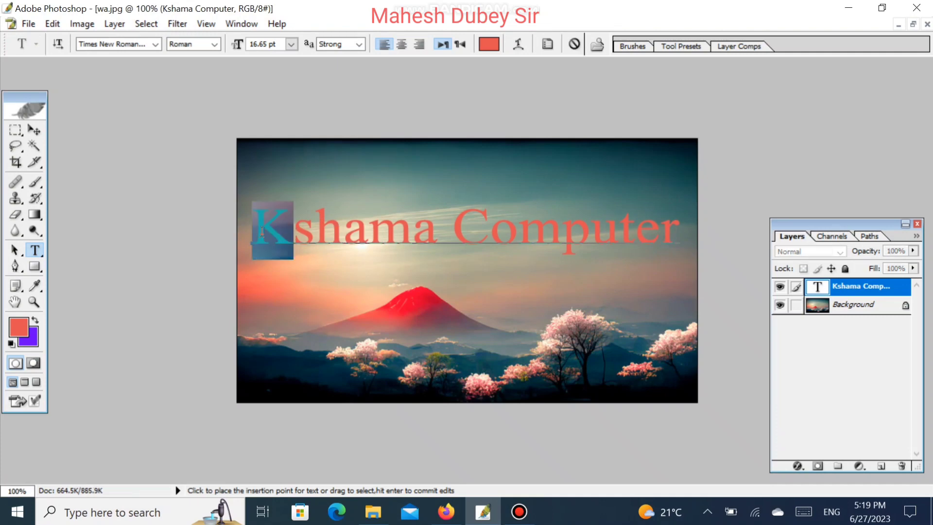
{"action": "key", "text": "ctrl+a"}
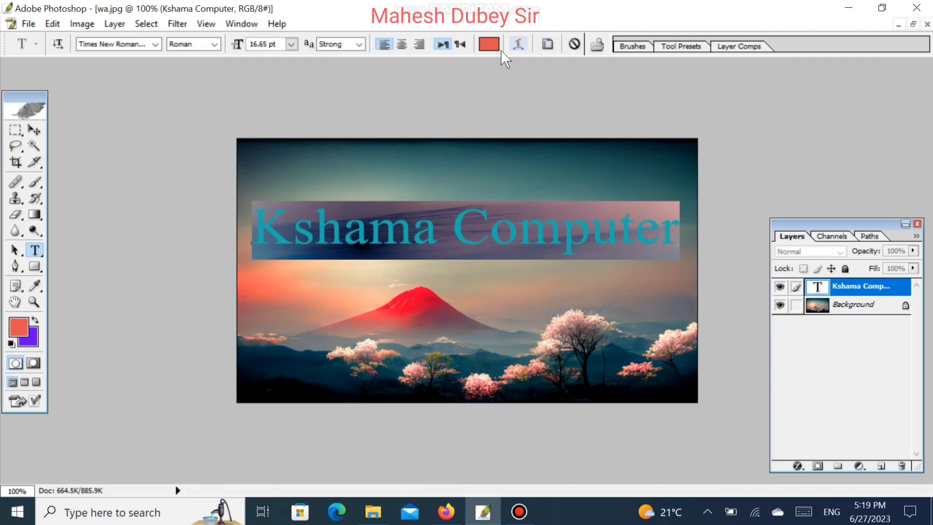
{"action": "left_click", "coordinate": [488, 49]}
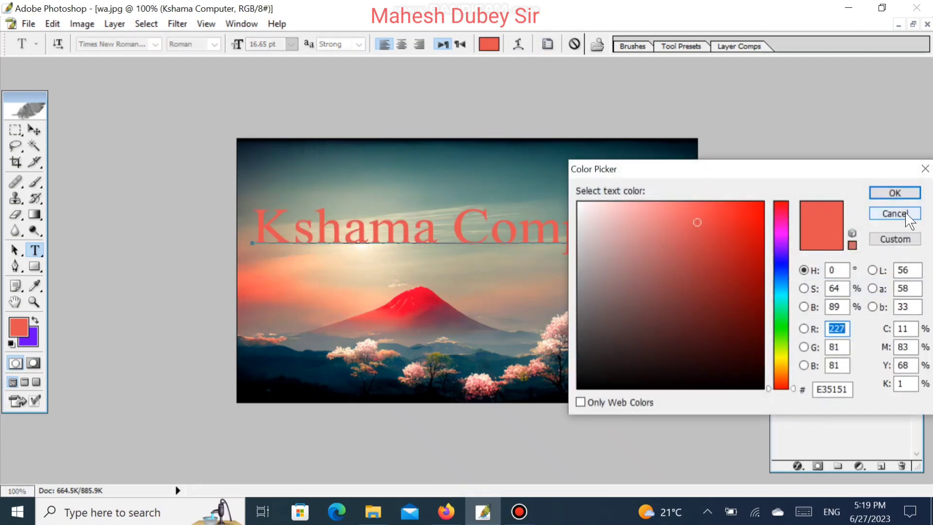
{"action": "left_click", "coordinate": [875, 214]}
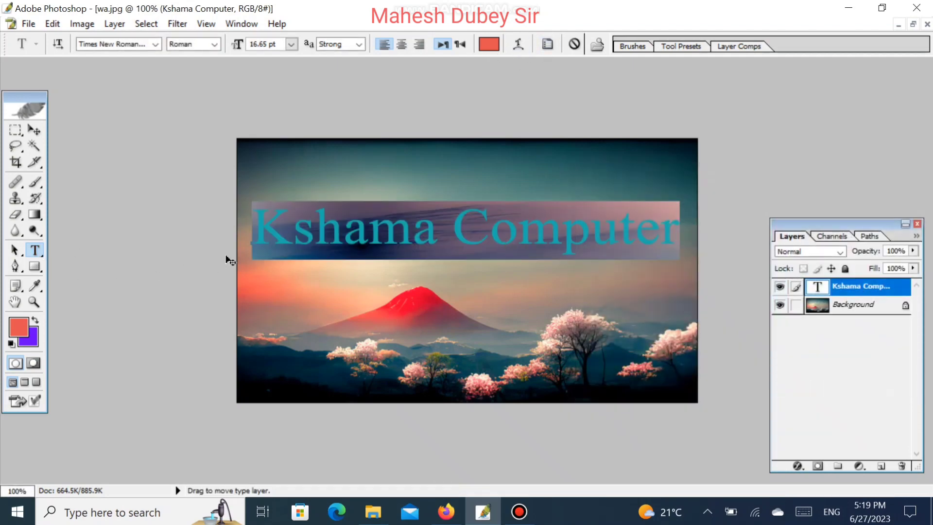
{"action": "left_click", "coordinate": [490, 44]}
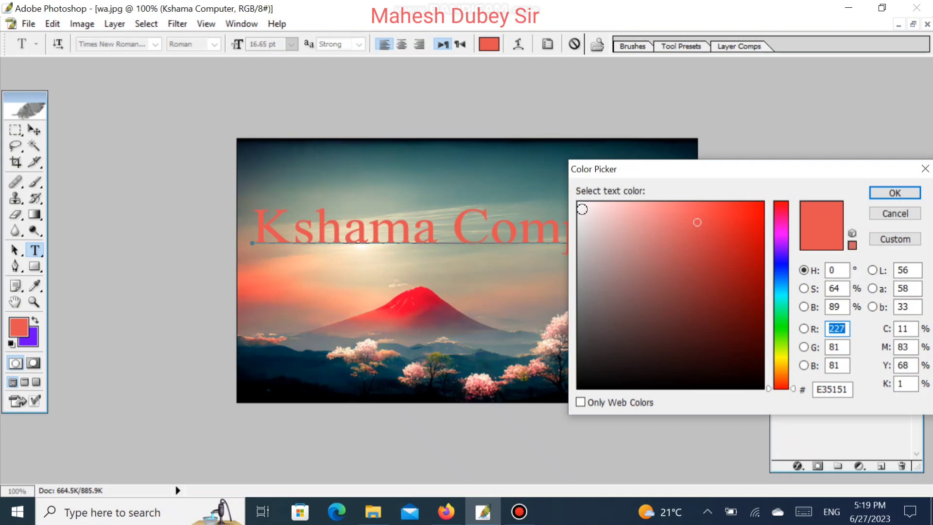
{"action": "left_click", "coordinate": [582, 209]}
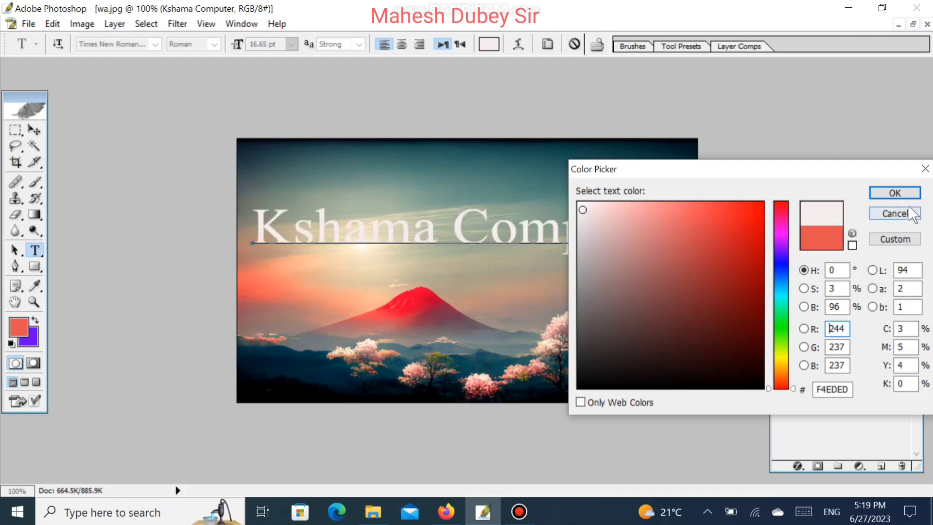
{"action": "left_click", "coordinate": [896, 194]}
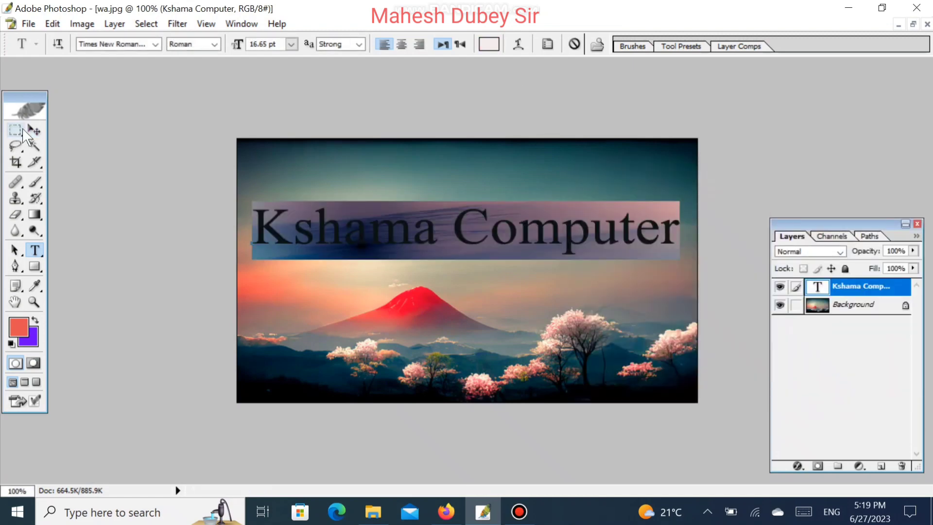
{"action": "left_click", "coordinate": [32, 130]}
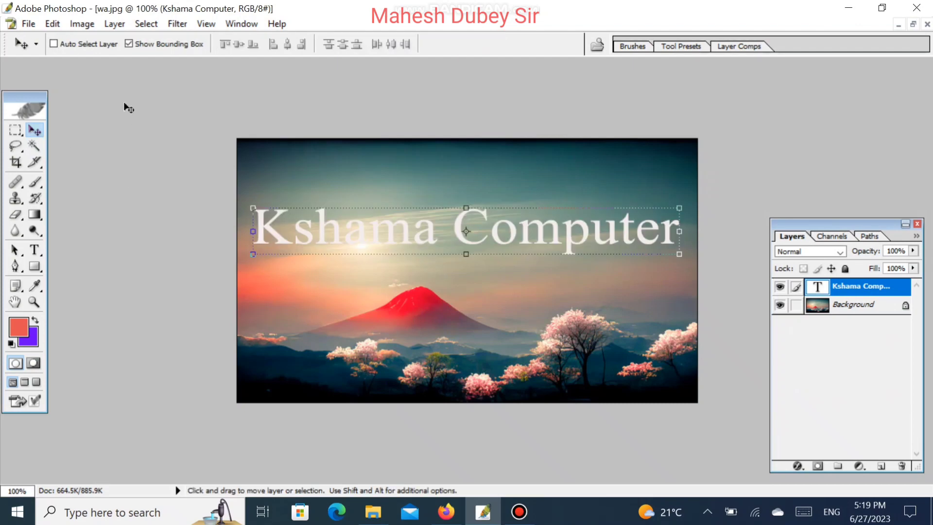
{"action": "left_click", "coordinate": [141, 42]}
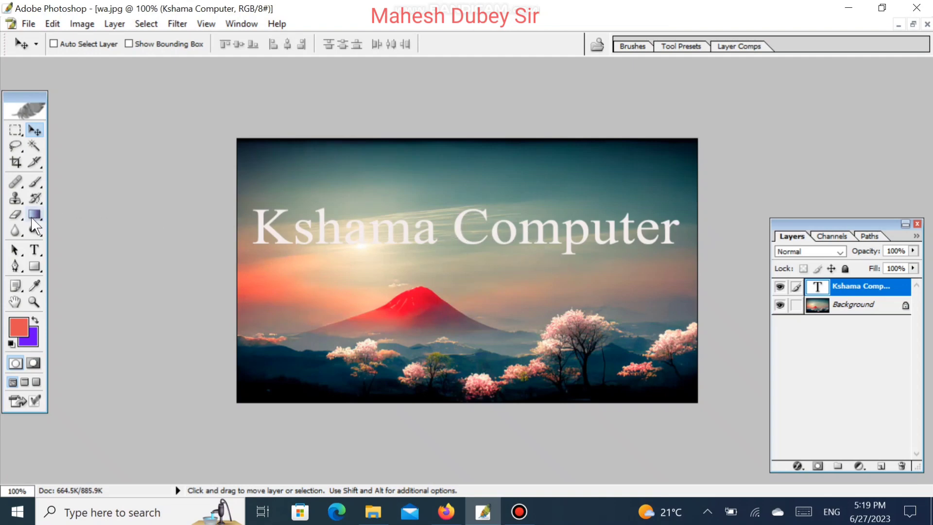
Activate the Eraser tool and choose the soft 21 px brush preset with 0% hardness
{"action": "left_click", "coordinate": [18, 214]}
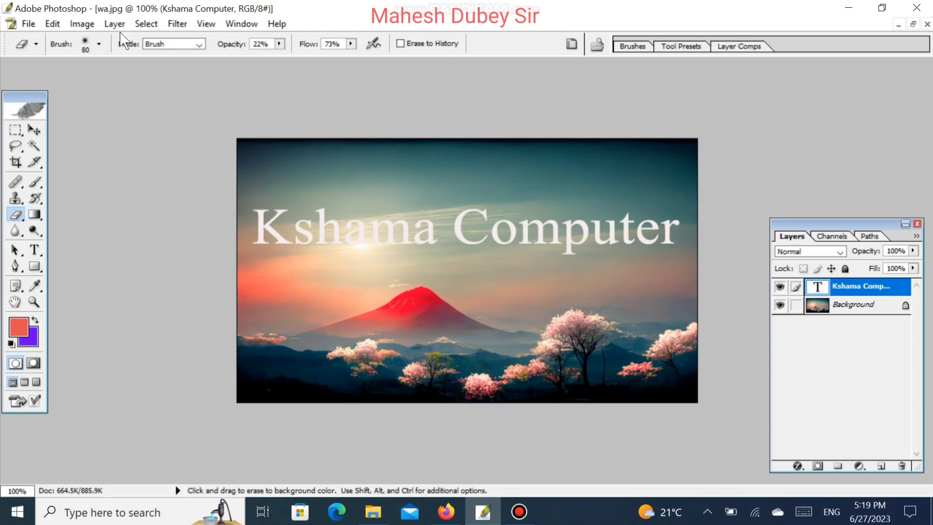
{"action": "left_click", "coordinate": [99, 44]}
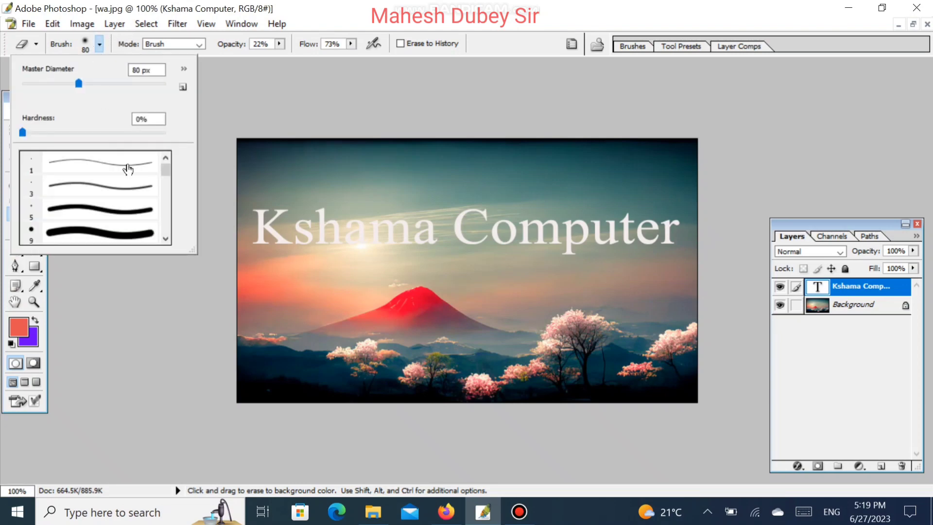
{"action": "left_click", "coordinate": [165, 243]}
{"action": "left_click", "coordinate": [165, 243]}
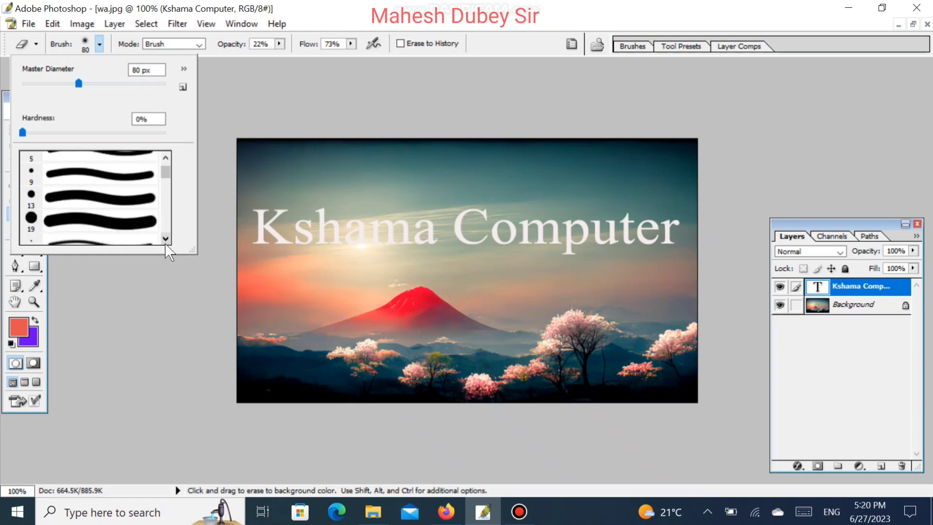
{"action": "left_click_drag", "start_coordinate": [165, 243], "coordinate": [165, 243]}
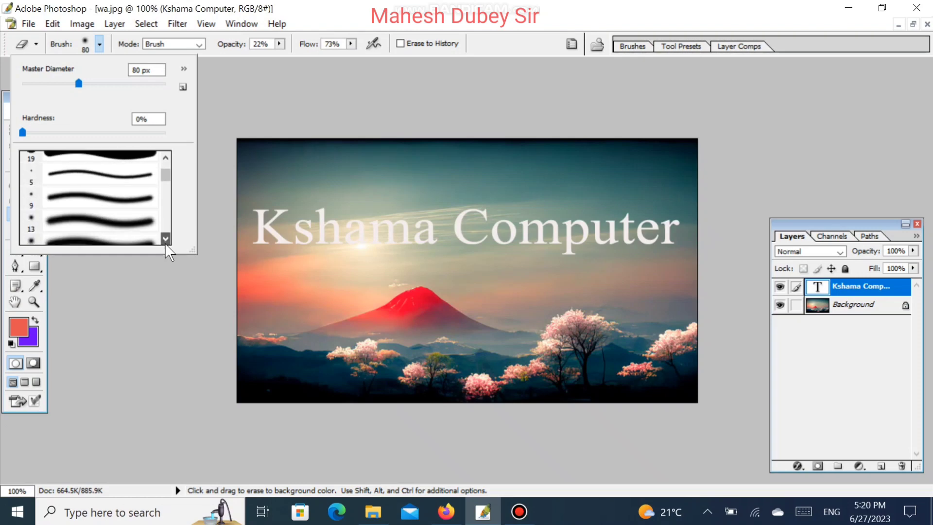
{"action": "left_click", "coordinate": [165, 243]}
{"action": "left_click", "coordinate": [165, 243]}
{"action": "left_click", "coordinate": [164, 243]}
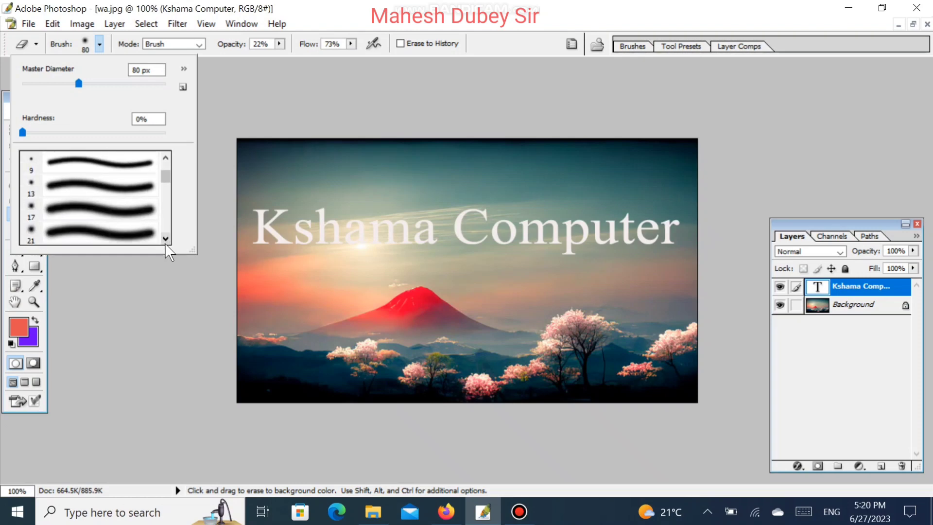
{"action": "left_click", "coordinate": [77, 232]}
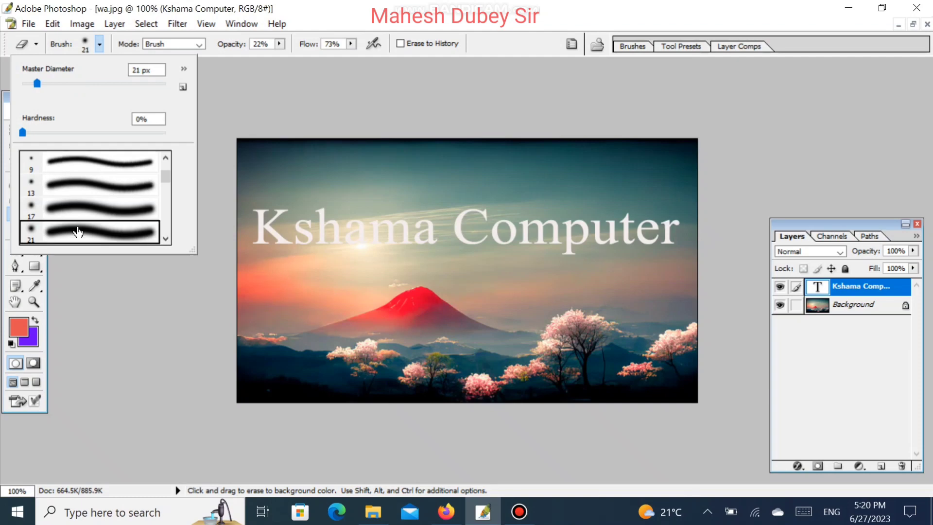
{"action": "double_click", "coordinate": [119, 233]}
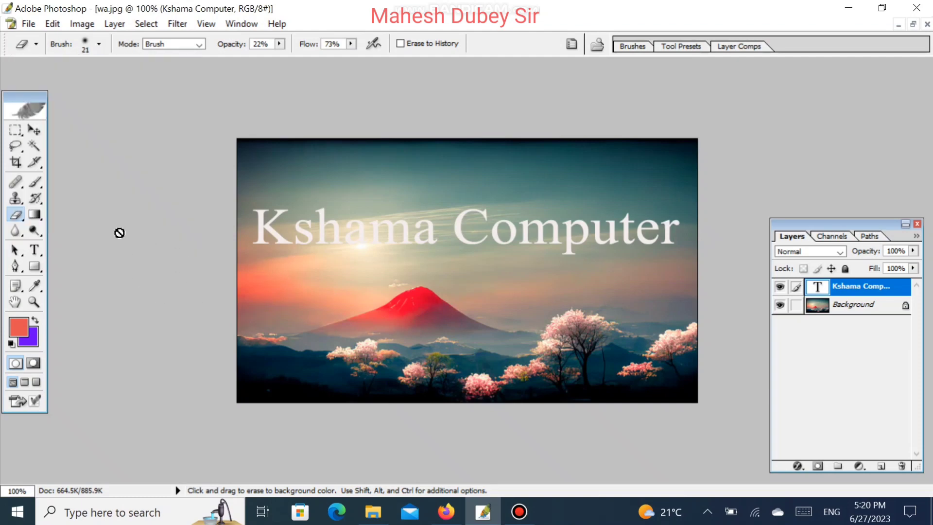
Set the eraser opacity to 32% and rasterize the "Kshama Computer" type layer for erasing
{"action": "left_click", "coordinate": [279, 44]}
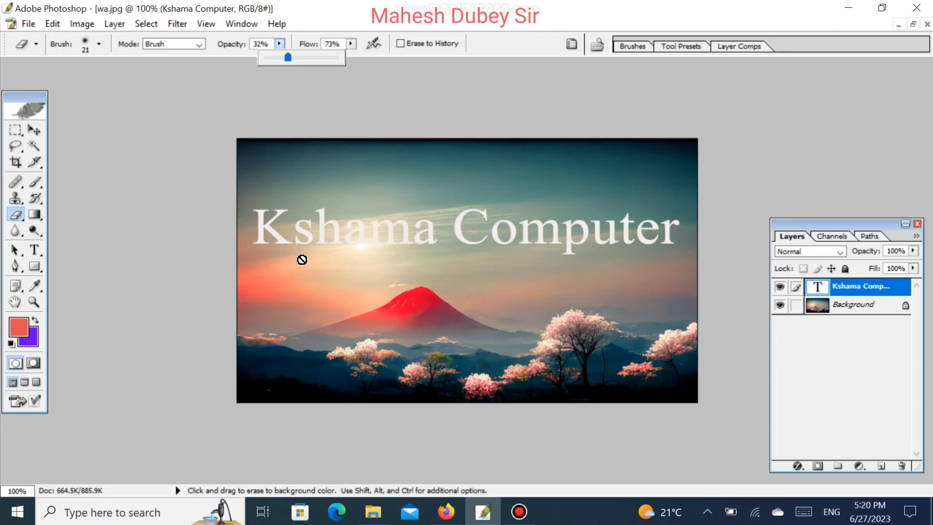
{"action": "left_click", "coordinate": [302, 259]}
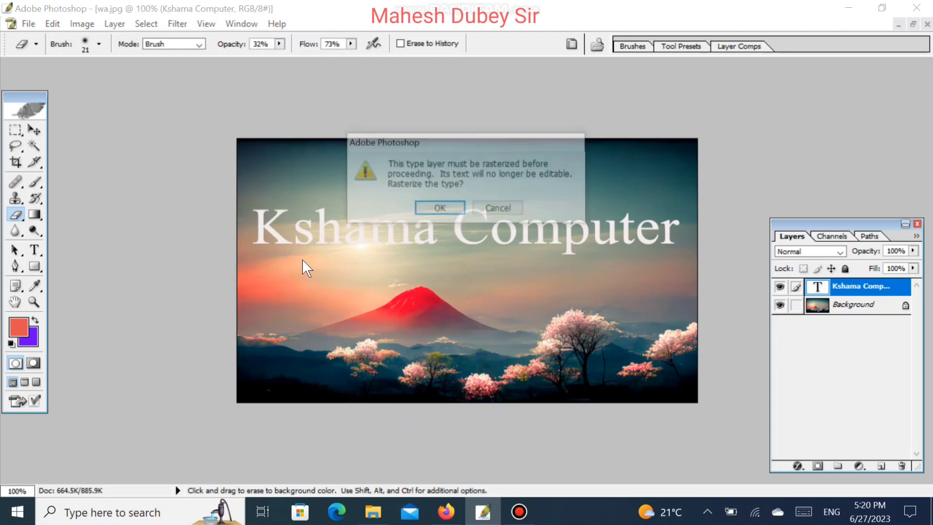
{"action": "left_click", "coordinate": [445, 209]}
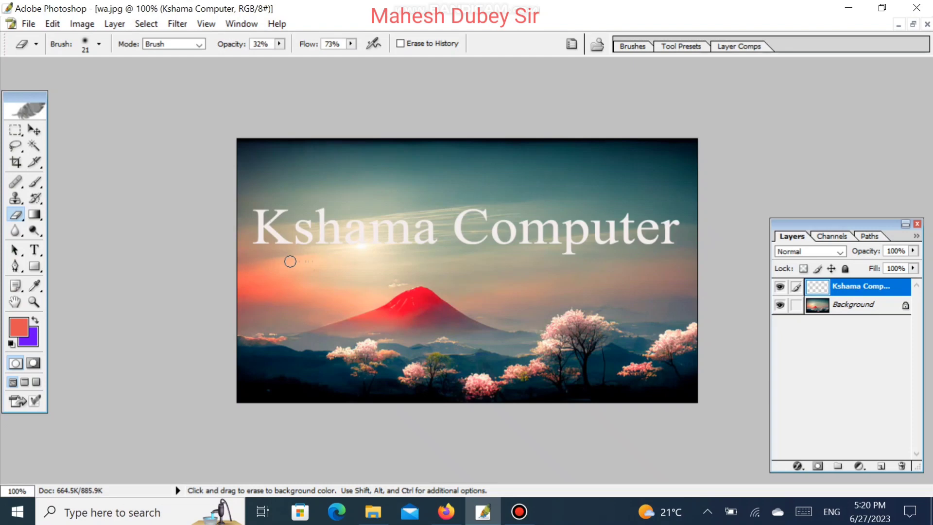
Enlarge the eraser brush to 80 px and set its flow to 69%
{"action": "key", "text": "bracketleft"}
{"action": "key", "text": "bracketleft"}
{"action": "key", "text": "bracketright"}
{"action": "key", "text": "bracketright"}
{"action": "key", "text": "bracketright"}
{"action": "key", "text": "bracketright"}
{"action": "key", "text": "bracketright"}
{"action": "key", "text": "bracketright"}
{"action": "key", "text": "bracketright"}
{"action": "left_click", "coordinate": [350, 44]}
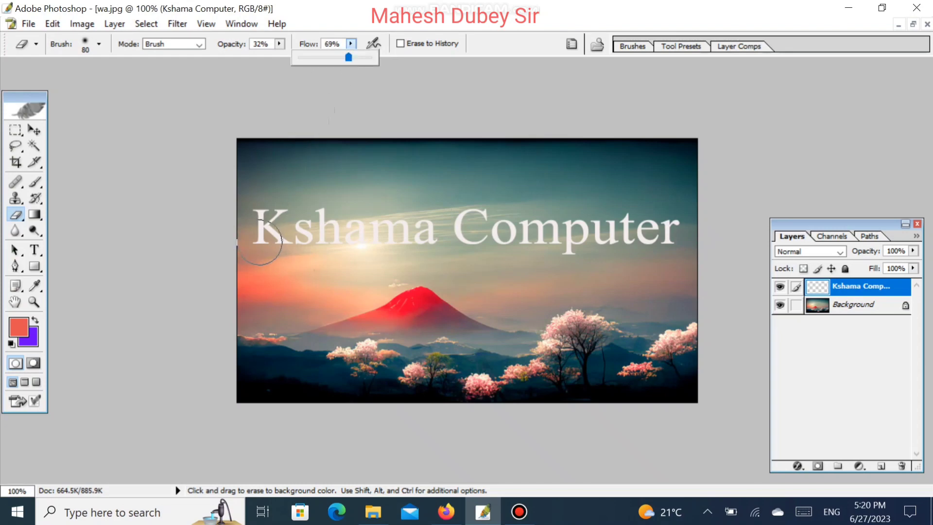
Partially erase the whole "Kshama Computer" lettering with strokes along it, fading it to a translucent watermark look
{"action": "left_click", "coordinate": [260, 242]}
{"action": "left_click_drag", "start_coordinate": [260, 242], "coordinate": [433, 253]}
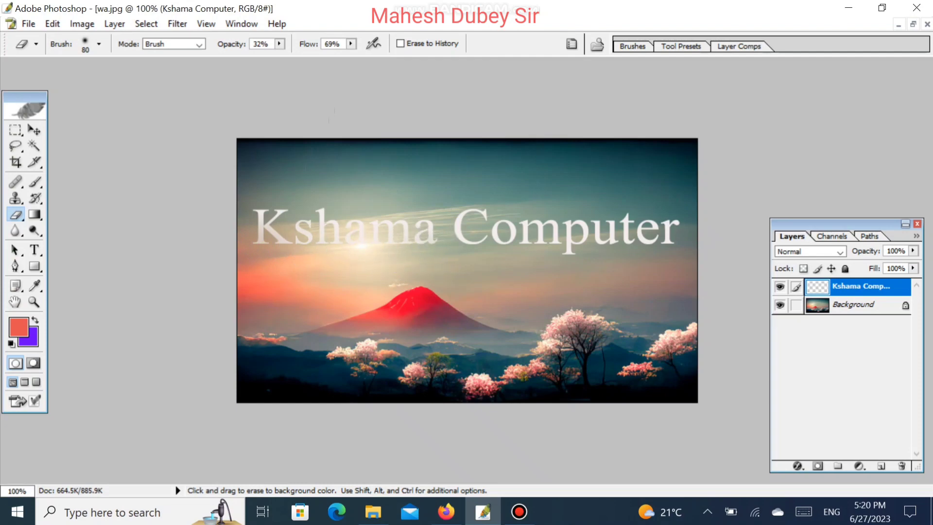
{"action": "double_click", "coordinate": [844, 290]}
{"action": "mouse_move", "coordinate": [419, 251]}
{"action": "left_mouse_down"}
{"action": "mouse_move", "coordinate": [647, 232]}
{"action": "mouse_move", "coordinate": [458, 232]}
{"action": "mouse_move", "coordinate": [689, 223]}
{"action": "mouse_move", "coordinate": [451, 229]}
{"action": "mouse_move", "coordinate": [477, 210]}
{"action": "mouse_move", "coordinate": [552, 224]}
{"action": "mouse_move", "coordinate": [391, 249]}
{"action": "mouse_move", "coordinate": [436, 222]}
{"action": "mouse_move", "coordinate": [248, 215]}
{"action": "mouse_move", "coordinate": [301, 241]}
{"action": "mouse_move", "coordinate": [299, 183]}
{"action": "mouse_move", "coordinate": [277, 234]}
{"action": "mouse_move", "coordinate": [361, 205]}
{"action": "mouse_move", "coordinate": [281, 245]}
{"action": "mouse_move", "coordinate": [418, 199]}
{"action": "mouse_move", "coordinate": [341, 238]}
{"action": "mouse_move", "coordinate": [459, 221]}
{"action": "mouse_move", "coordinate": [480, 203]}
{"action": "mouse_move", "coordinate": [268, 223]}
{"action": "mouse_move", "coordinate": [272, 199]}
{"action": "mouse_move", "coordinate": [359, 239]}
{"action": "mouse_move", "coordinate": [532, 249]}
{"action": "left_mouse_up"}
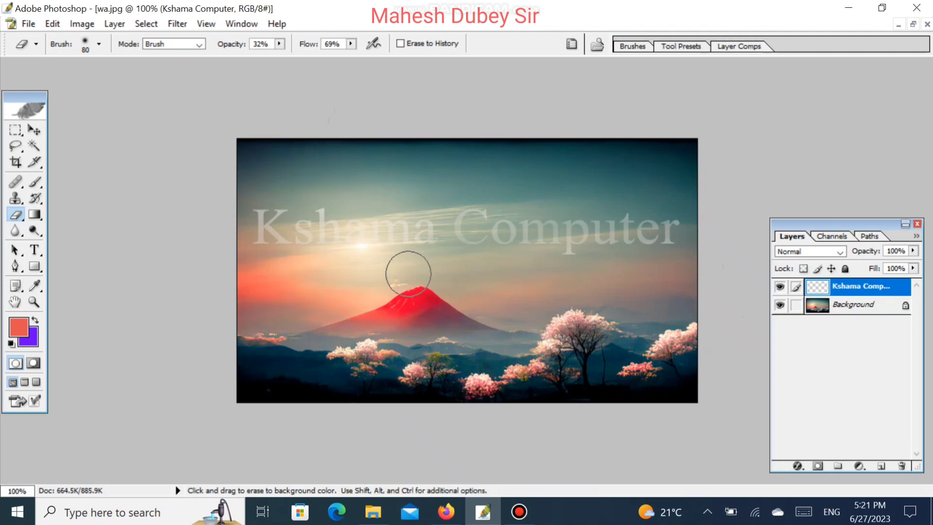
Duplicate the faded "Kshama Computer" layer with the Move tool, offsetting the copy very slightly from the original
{"action": "left_click", "coordinate": [37, 131]}
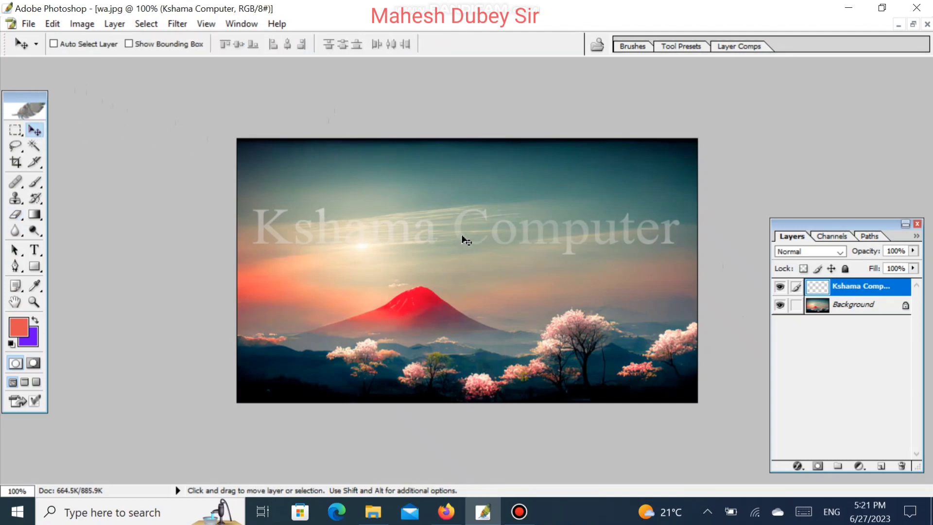
{"action": "key", "text": "shift"}
{"action": "key", "text": "shift"}
{"action": "key", "text": "alt"}
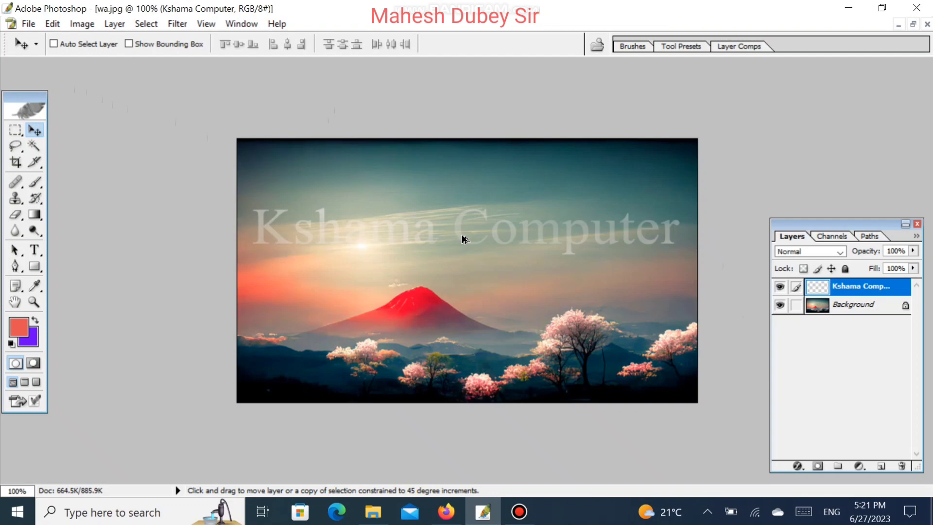
{"action": "mouse_move", "coordinate": [462, 236]}
{"action": "left_mouse_down"}
{"action": "mouse_move", "coordinate": [462, 255]}
{"action": "mouse_move", "coordinate": [464, 237]}
{"action": "left_mouse_up"}
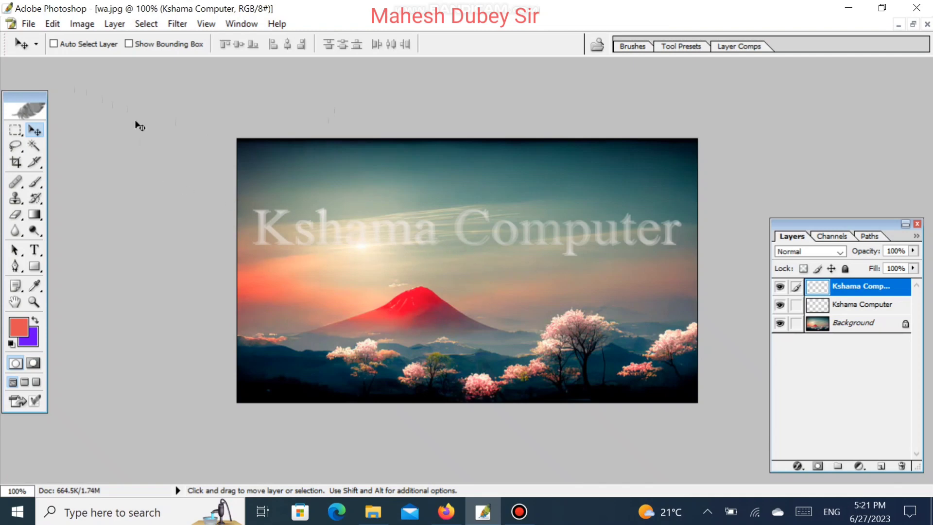
{"action": "left_click", "coordinate": [35, 250]}
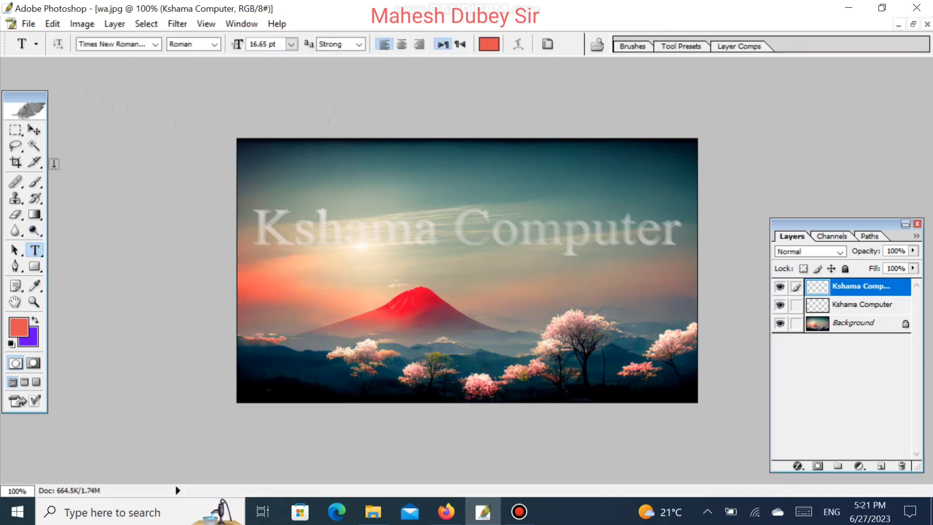
{"action": "left_click", "coordinate": [288, 221]}
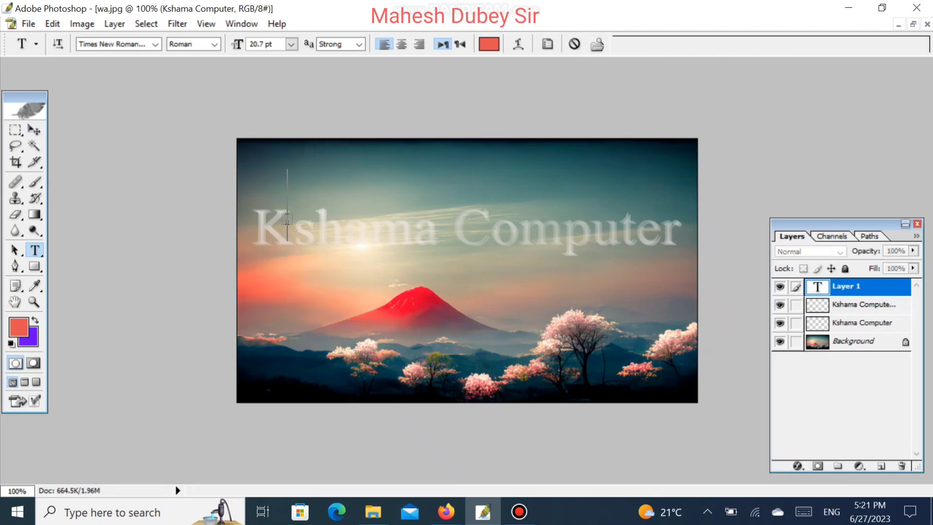
{"action": "key", "text": "Escape"}
{"action": "left_click", "coordinate": [34, 131]}
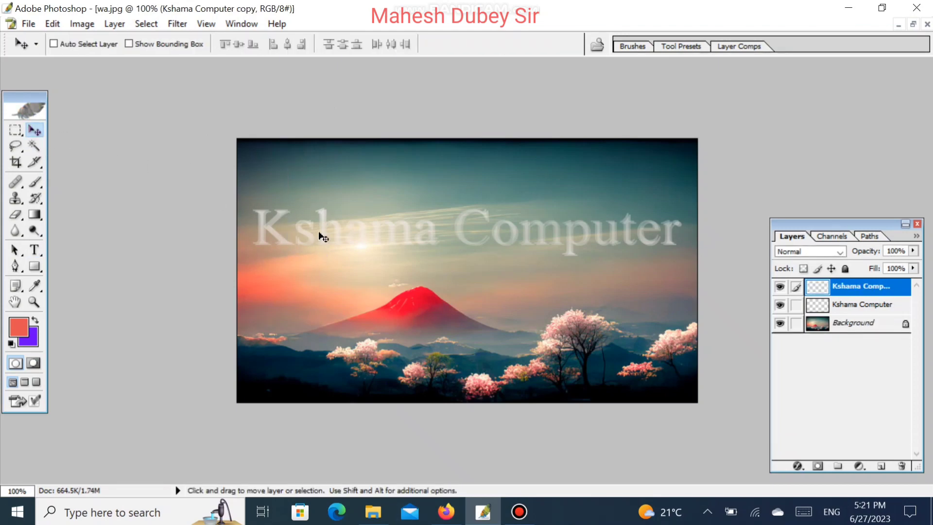
Add a horizontal text "Kshama" in 20.7 pt Times New Roman across the upper sky above the faded text
{"action": "left_click", "coordinate": [35, 250]}
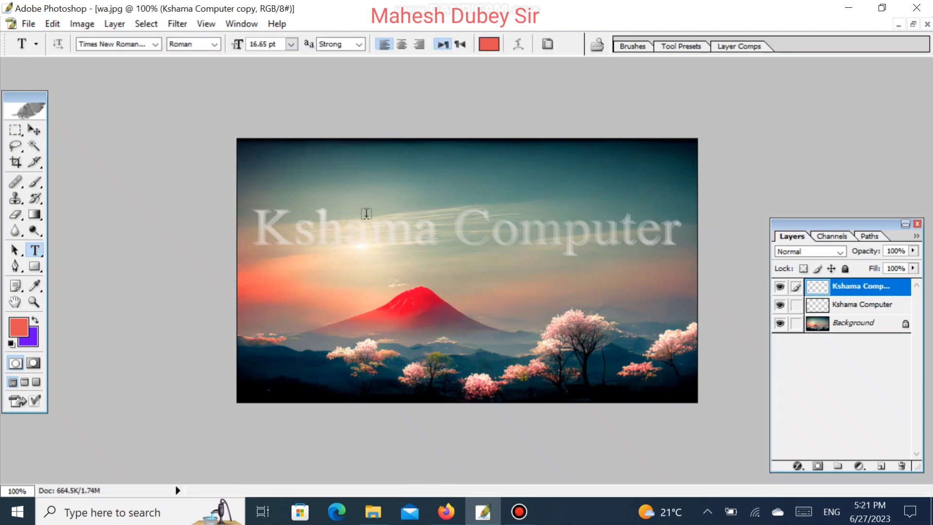
{"action": "left_click", "coordinate": [368, 169]}
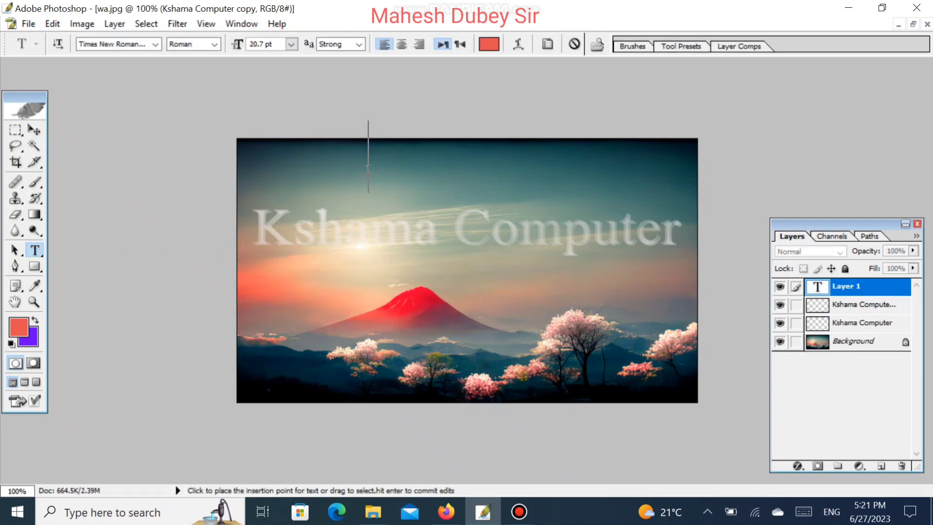
{"action": "type", "text": "Kshama"}
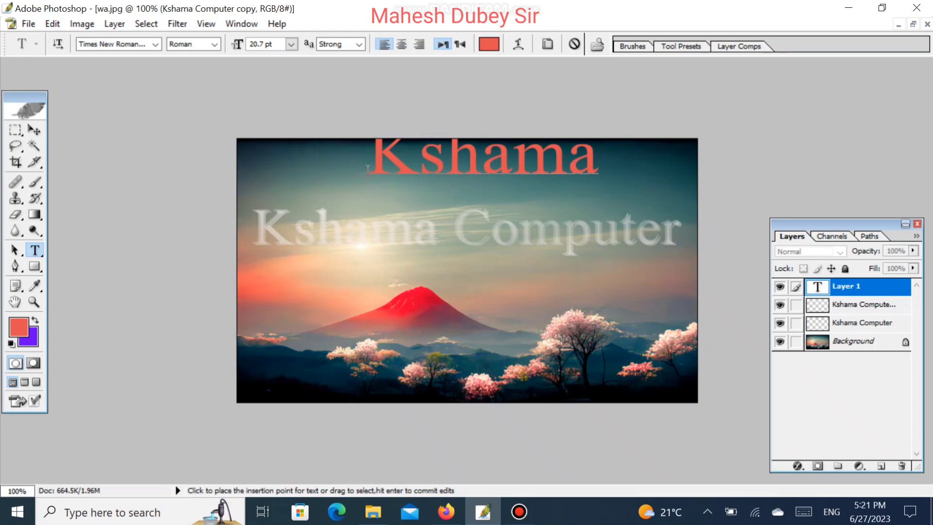
Change the "Kshama" text to WinSoft Serif Pro Italic after trying Vivaldi, and move it down onto the faded lettering
{"action": "double_click", "coordinate": [367, 171]}
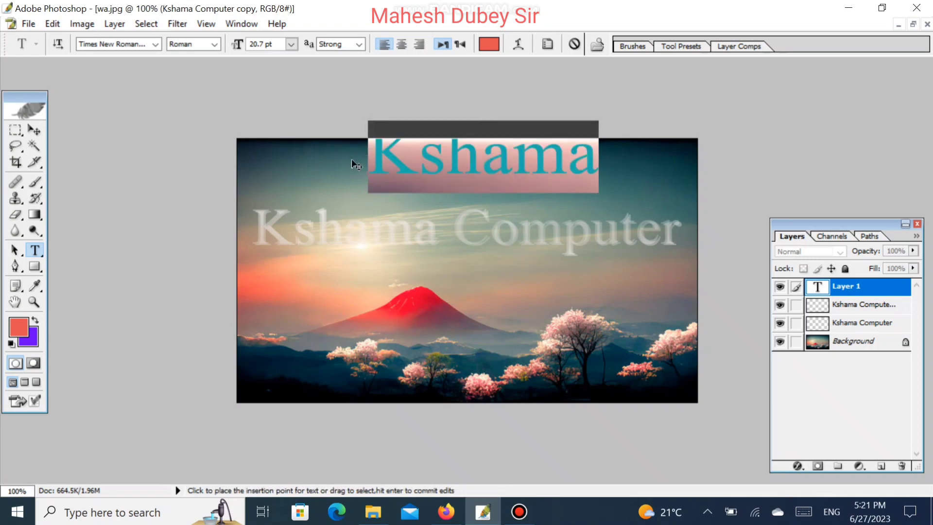
{"action": "left_click", "coordinate": [155, 43]}
{"action": "left_click", "coordinate": [134, 115]}
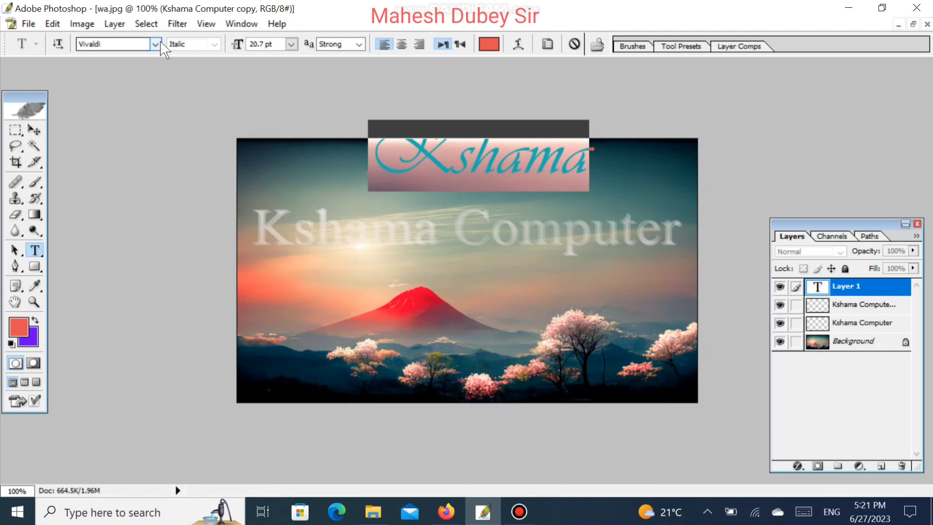
{"action": "left_click", "coordinate": [155, 43]}
{"action": "left_click", "coordinate": [138, 101]}
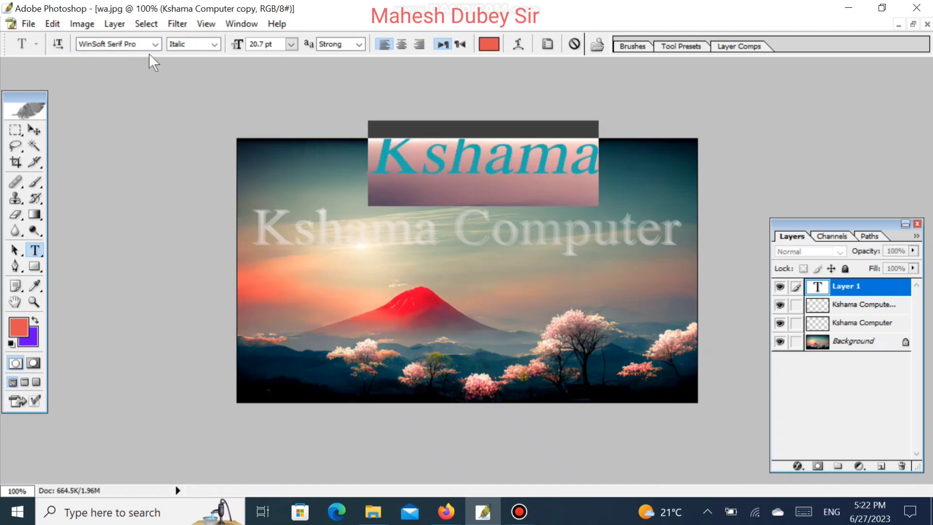
{"action": "left_click", "coordinate": [34, 130]}
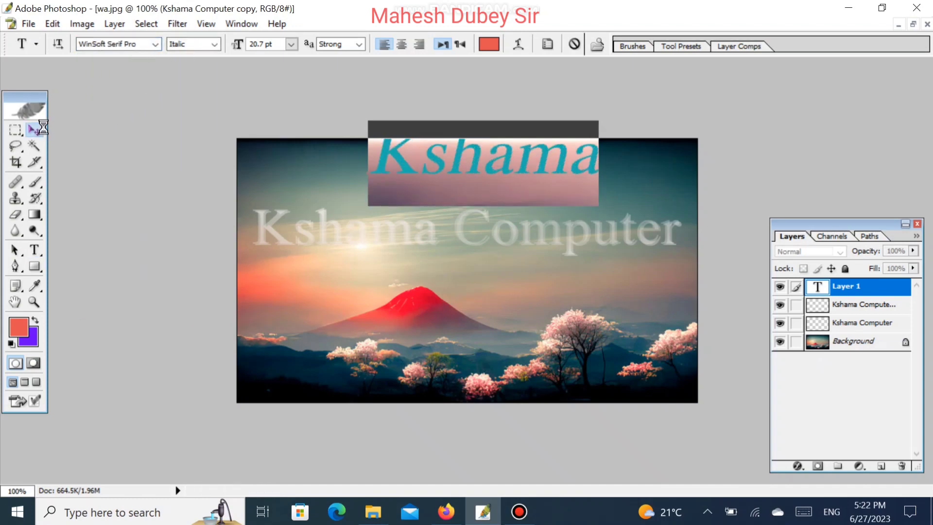
{"action": "left_click_drag", "start_coordinate": [397, 164], "coordinate": [388, 210]}
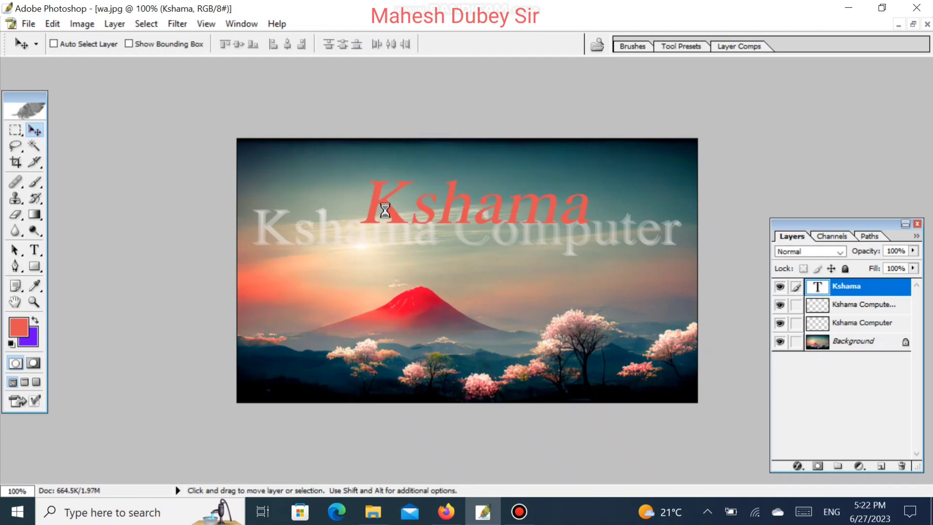
Change the "Kshama" text's font to Microsoft YaHei UI after trying Wingdings 3, MS PGothic, MingLiU_HKSCS-ExtB and Malgun Gothic
{"action": "left_click", "coordinate": [34, 250]}
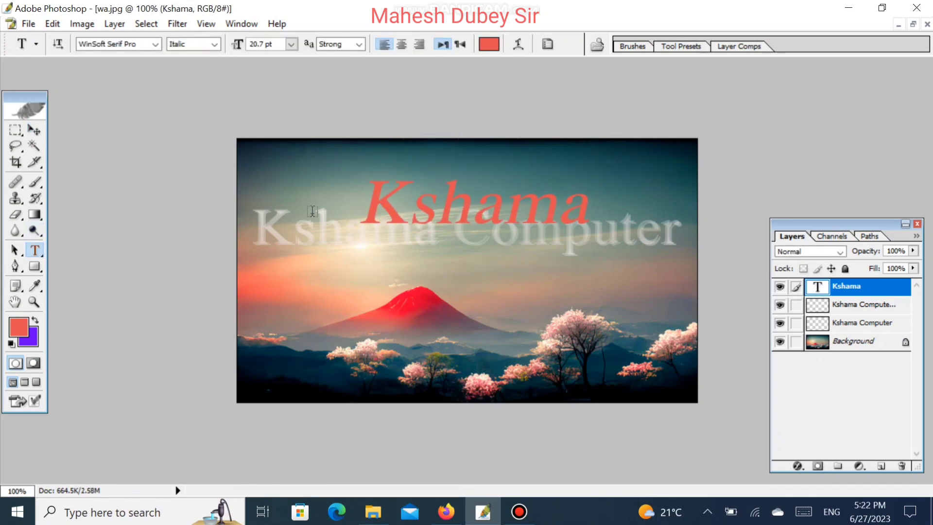
{"action": "left_click", "coordinate": [424, 191]}
{"action": "double_click", "coordinate": [424, 191]}
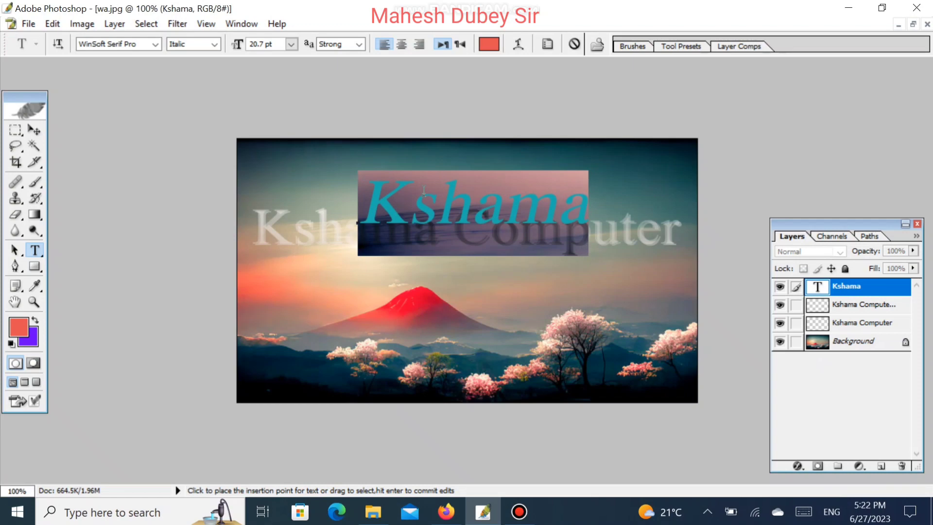
{"action": "left_click", "coordinate": [156, 44]}
{"action": "left_click", "coordinate": [141, 109]}
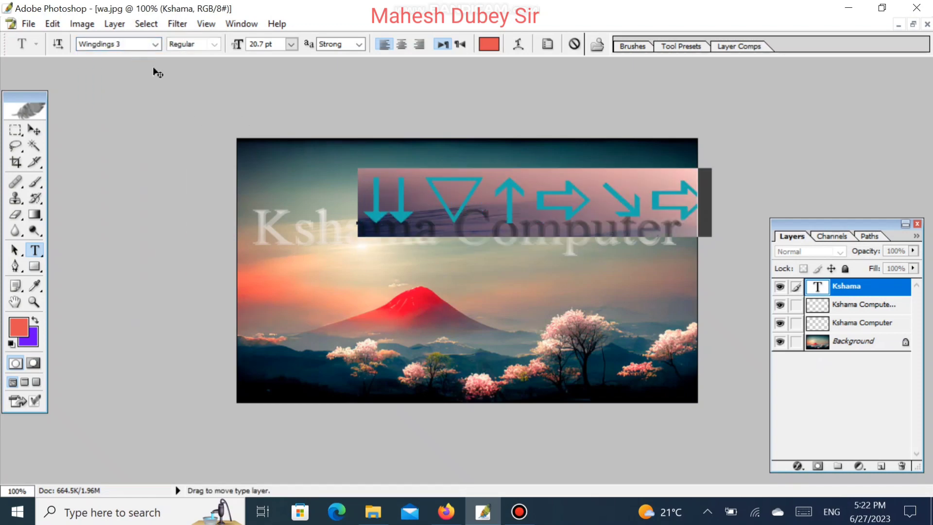
{"action": "left_click", "coordinate": [157, 44]}
{"action": "left_click", "coordinate": [140, 135]}
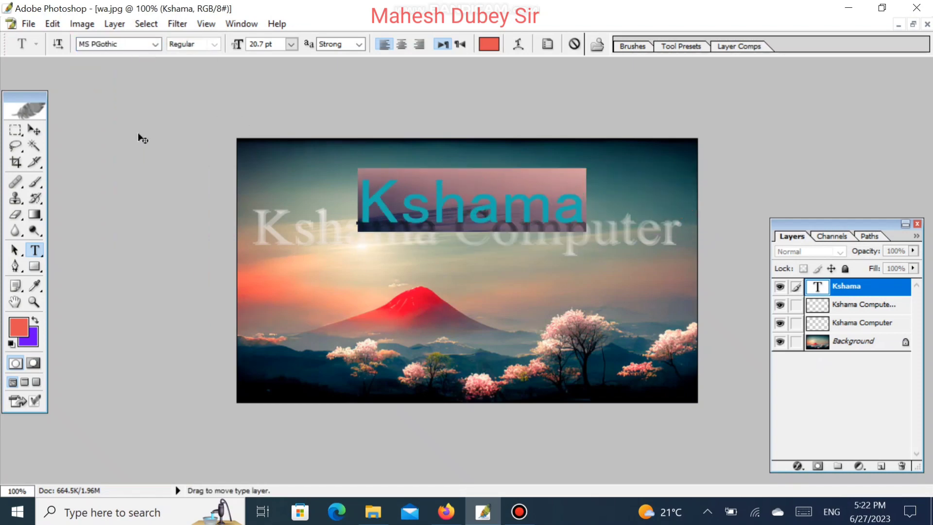
{"action": "left_click", "coordinate": [155, 45]}
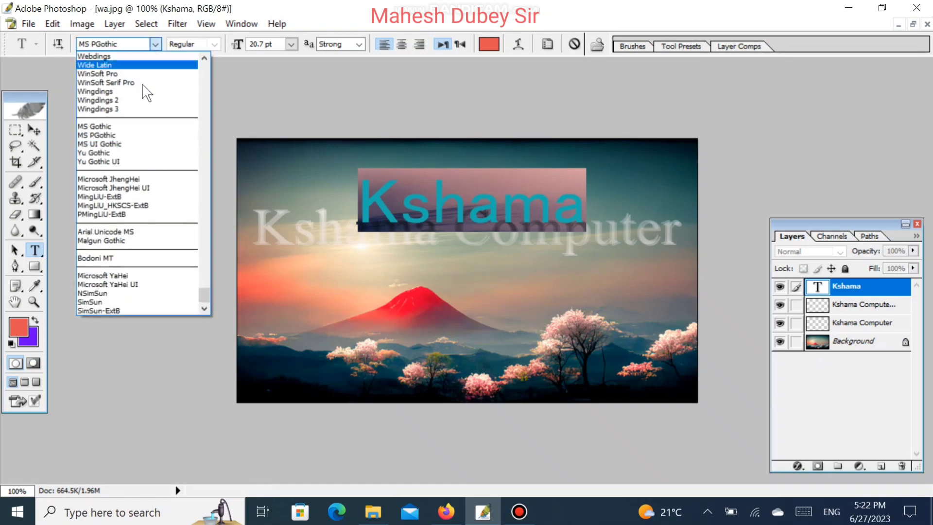
{"action": "left_click", "coordinate": [118, 203]}
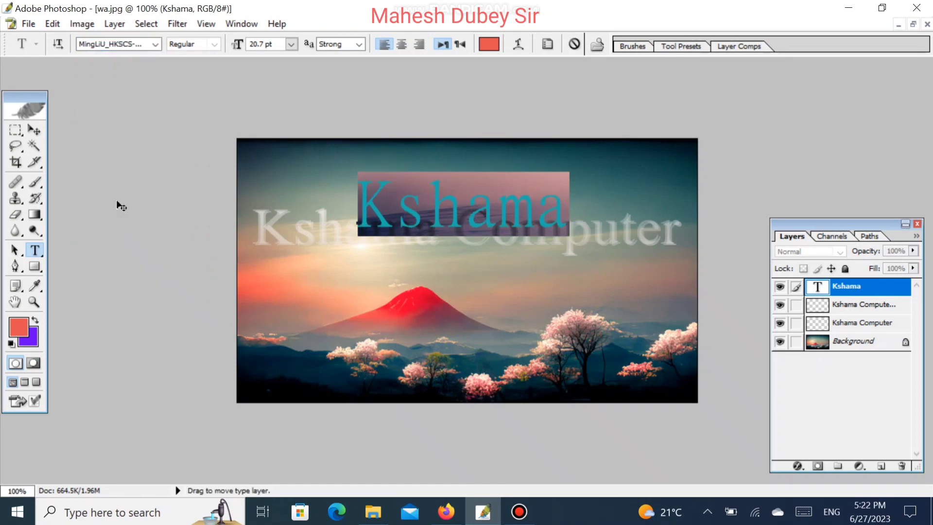
{"action": "left_click", "coordinate": [156, 44]}
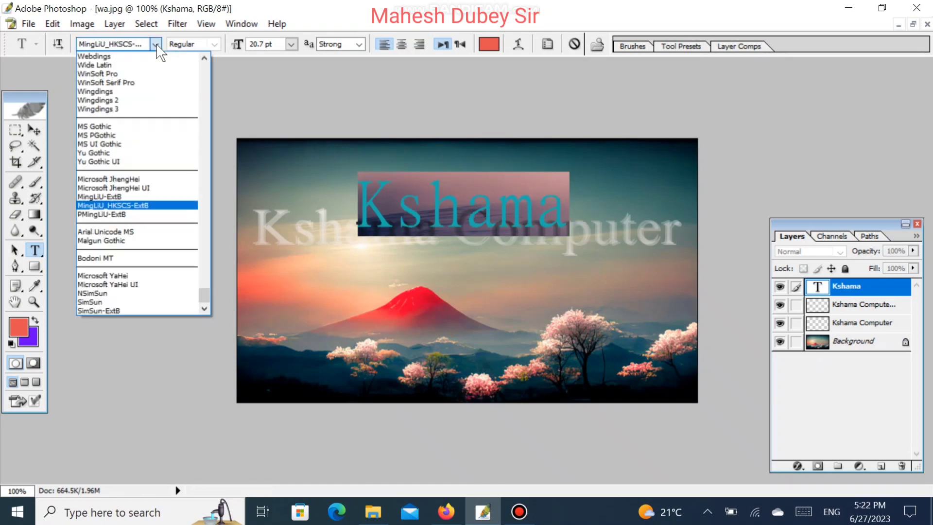
{"action": "left_click", "coordinate": [121, 240]}
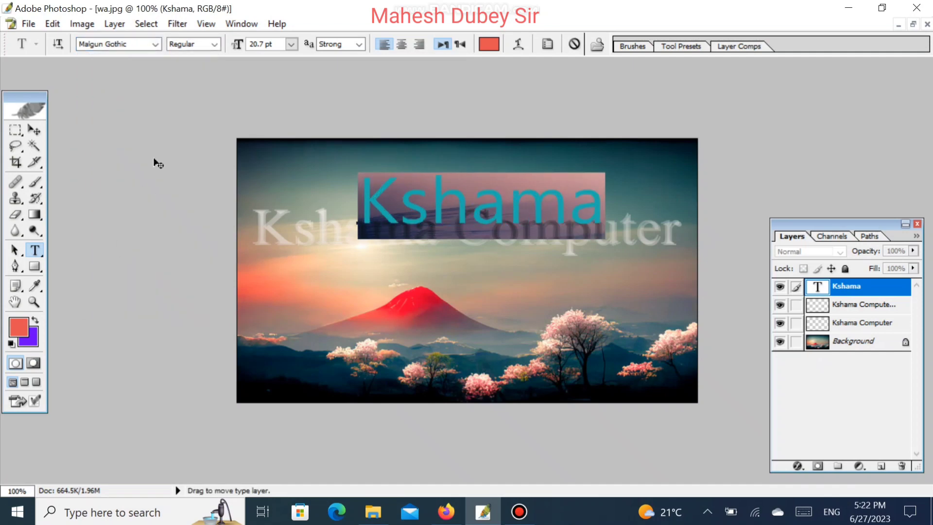
{"action": "left_click", "coordinate": [154, 41]}
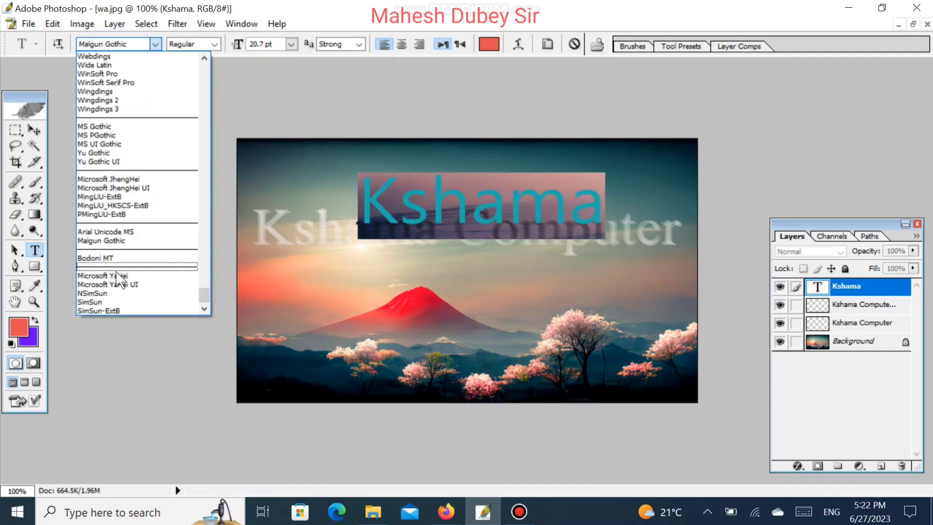
{"action": "left_click", "coordinate": [116, 285]}
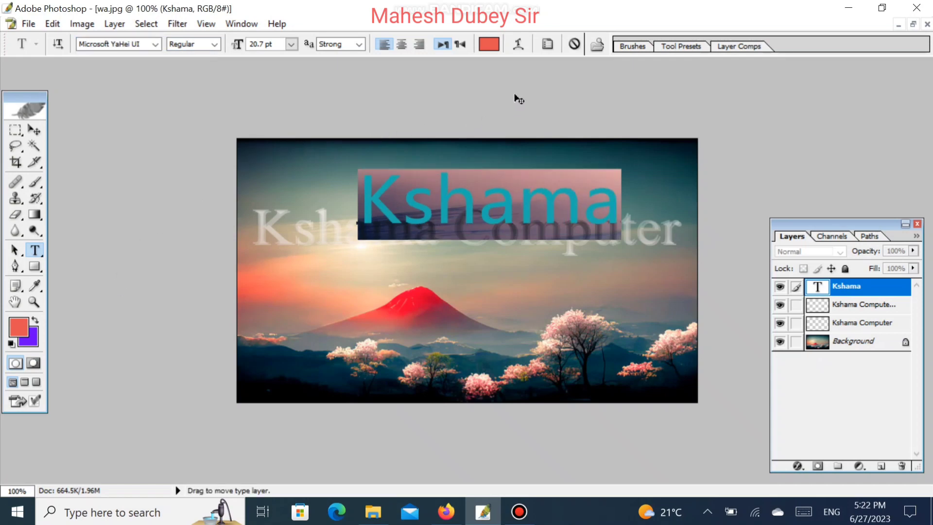
{"action": "left_click", "coordinate": [524, 43]}
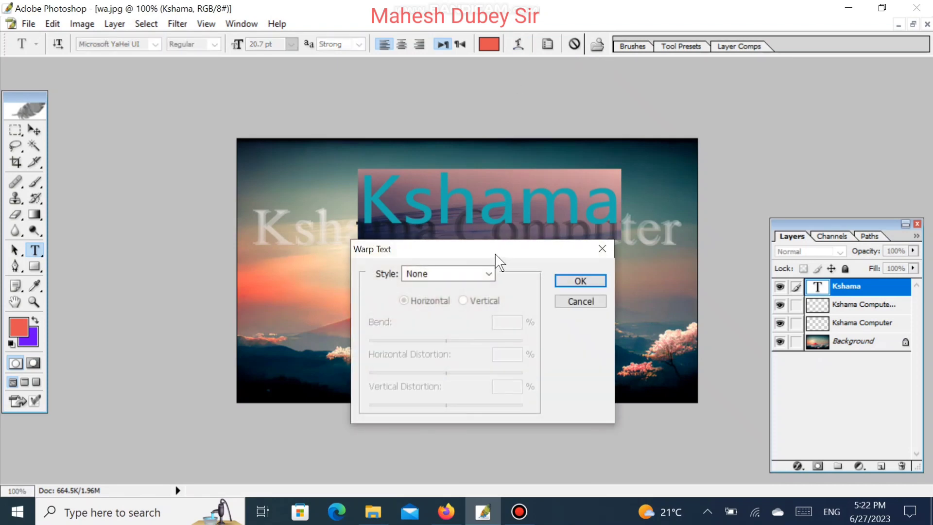
{"action": "left_click_drag", "start_coordinate": [500, 255], "coordinate": [583, 172]}
{"action": "left_click", "coordinate": [658, 221]}
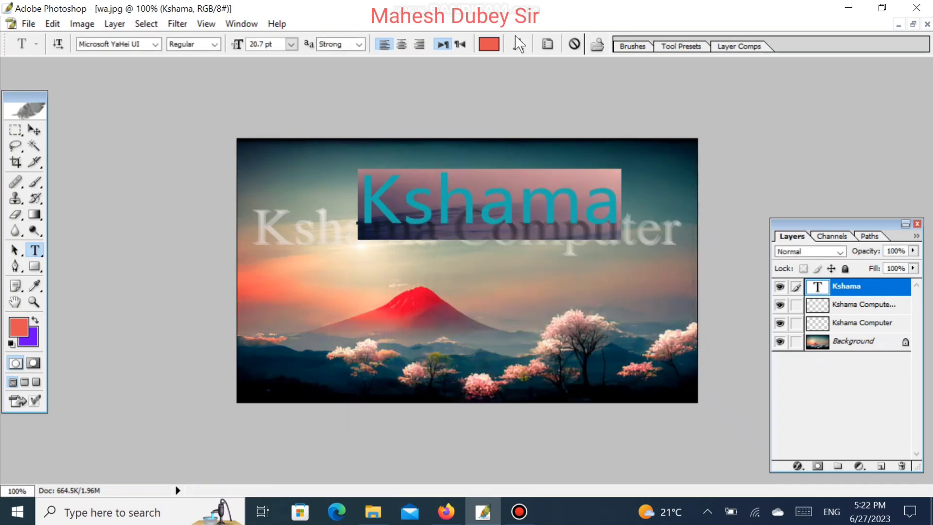
Warp the "Kshama" text with the horizontal Flag style at +50% bend, and move it down over the red mountain
{"action": "left_click", "coordinate": [518, 45]}
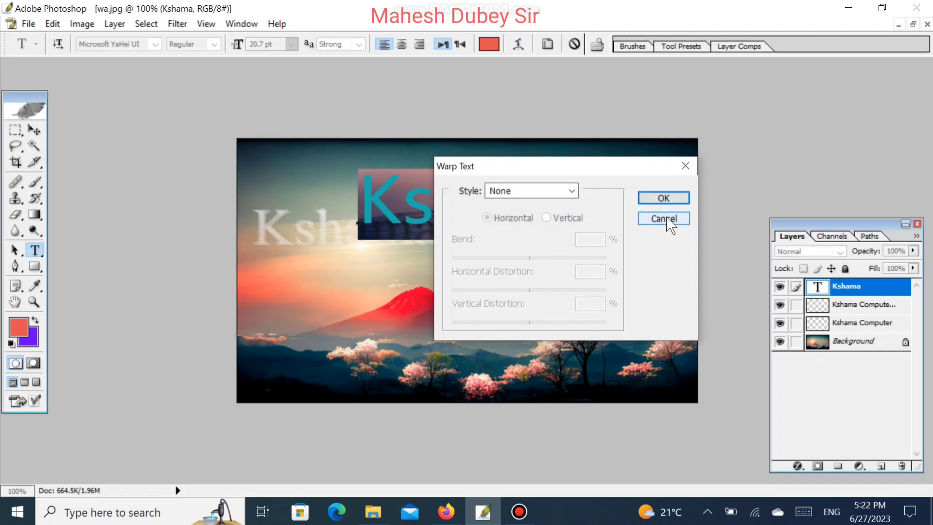
{"action": "left_click", "coordinate": [569, 192]}
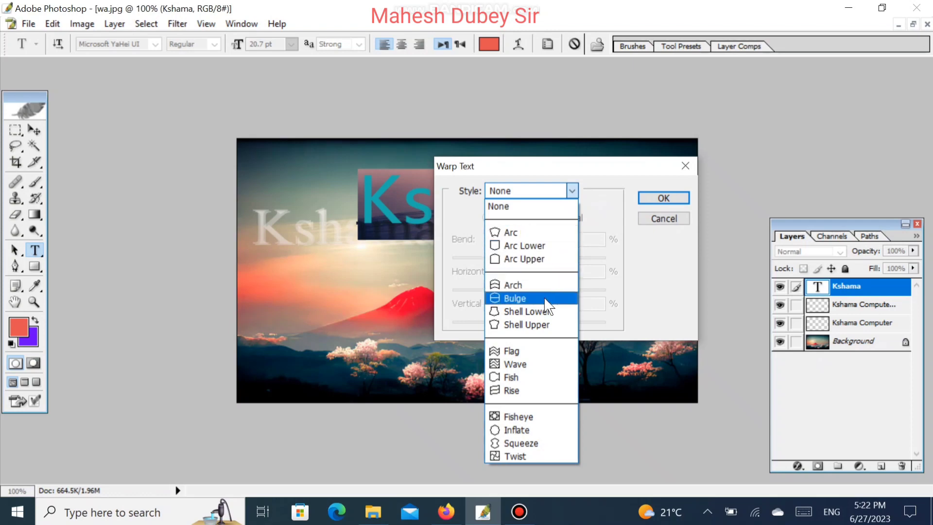
{"action": "left_click", "coordinate": [519, 355]}
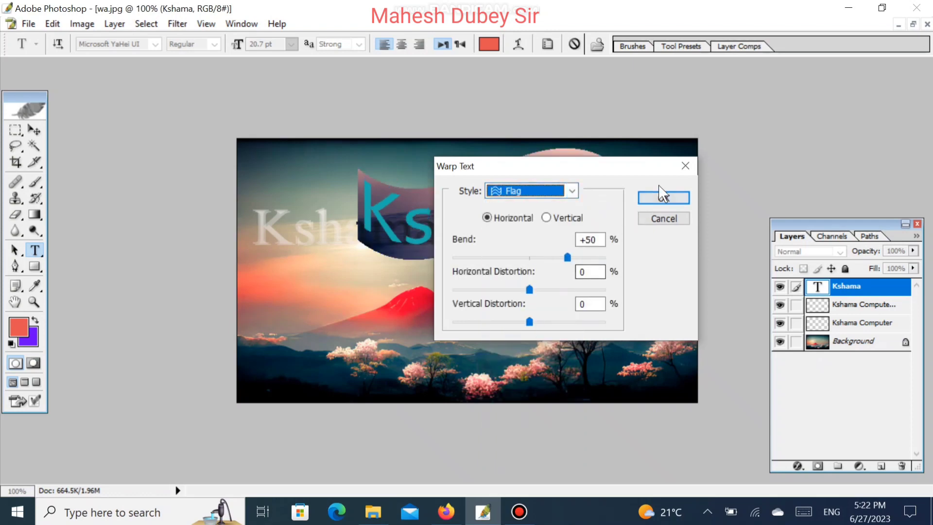
{"action": "left_click", "coordinate": [662, 198]}
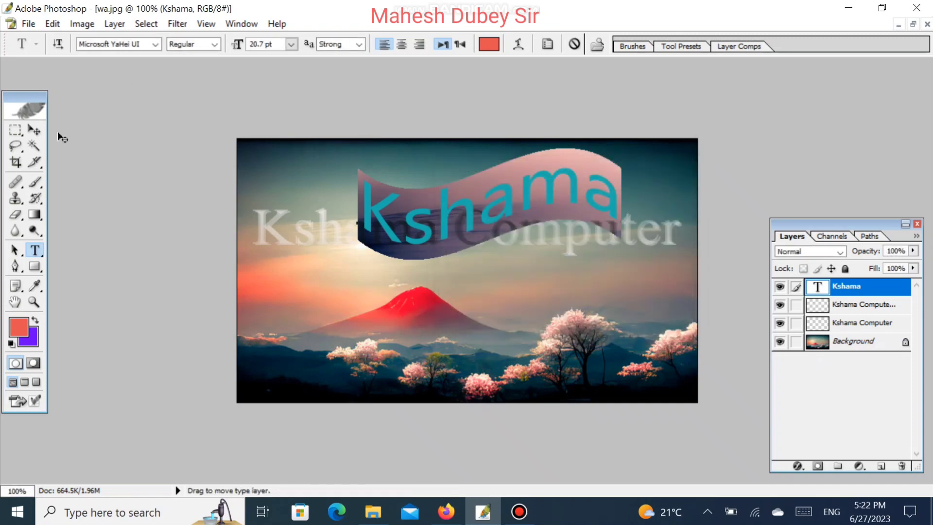
{"action": "left_click", "coordinate": [35, 130]}
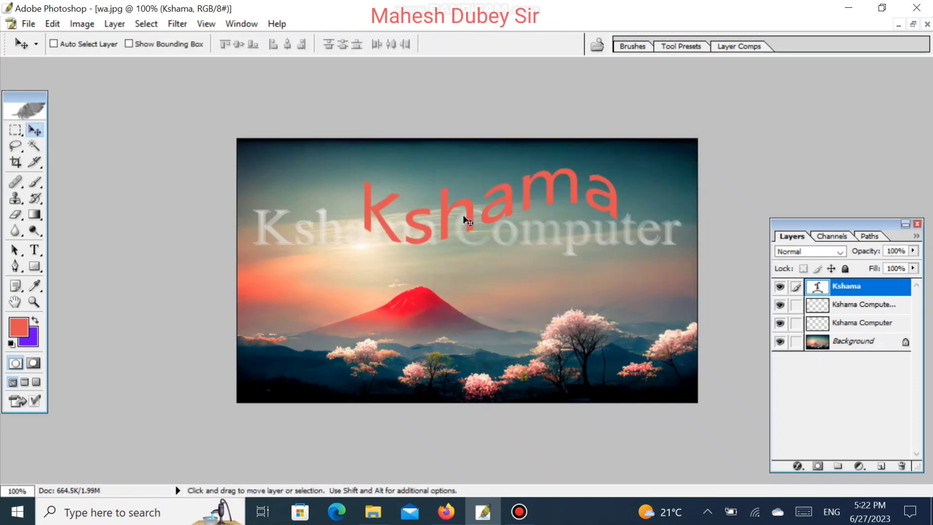
{"action": "left_click_drag", "start_coordinate": [471, 221], "coordinate": [447, 313]}
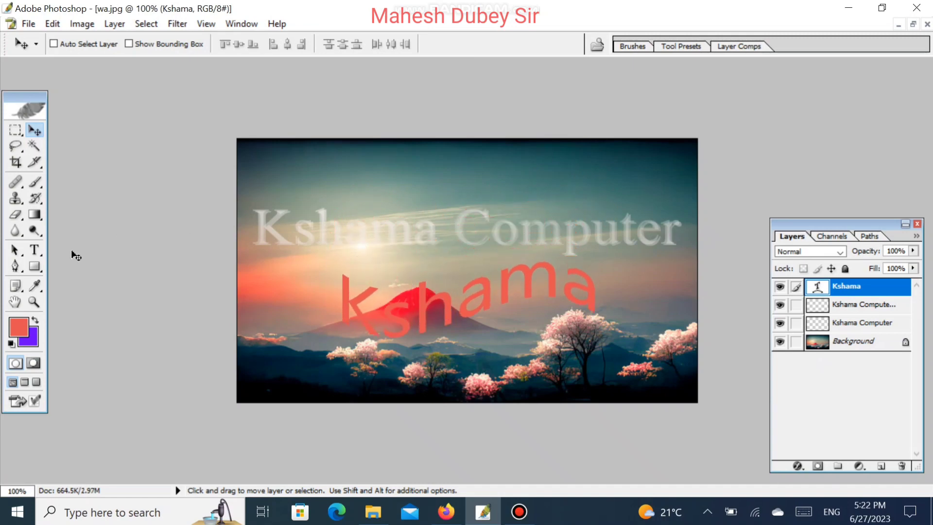
Recolor the whole warped "Kshama" text bright green (about 09F83B) after trying off-white and dark green
{"action": "left_click", "coordinate": [35, 250]}
{"action": "left_click", "coordinate": [434, 308]}
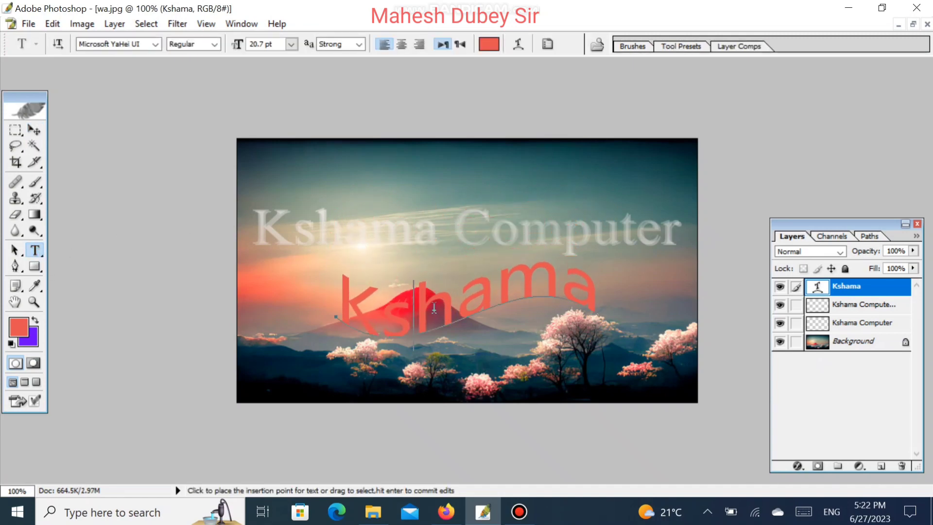
{"action": "key", "text": "ctrl+a"}
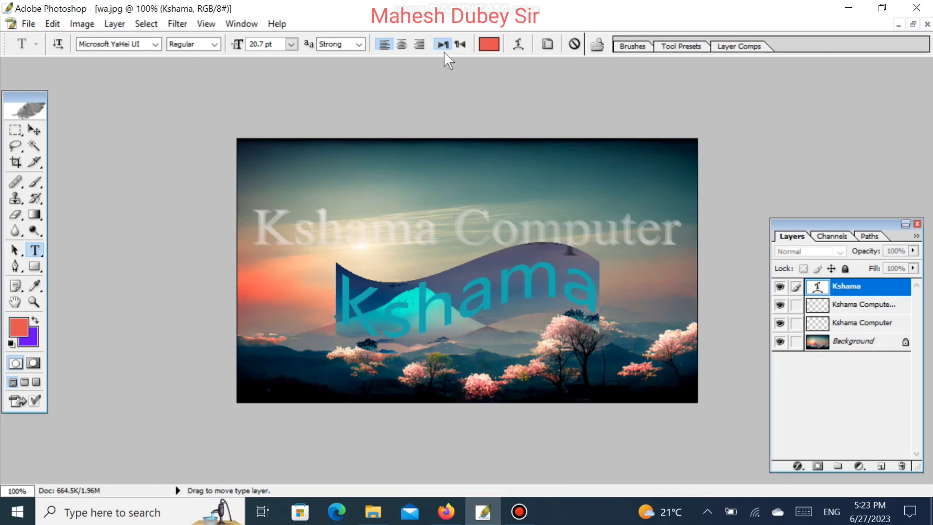
{"action": "left_click", "coordinate": [488, 47]}
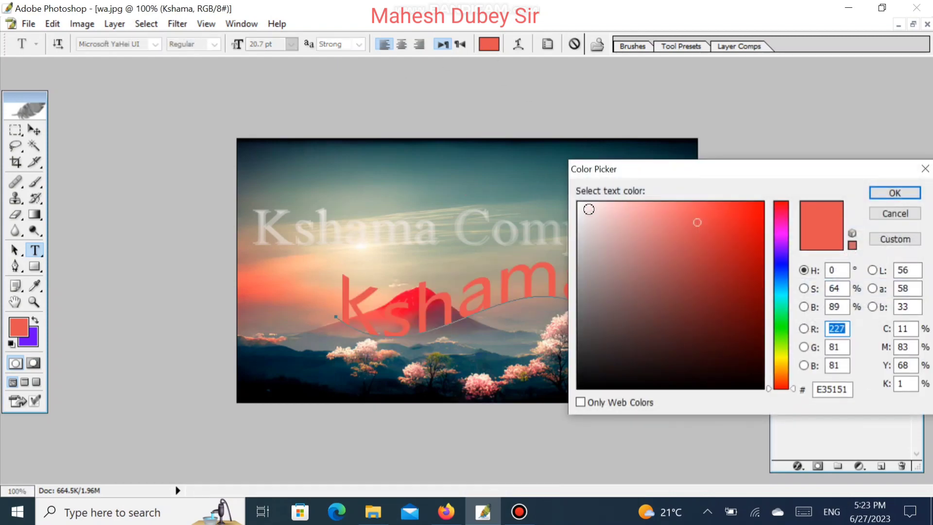
{"action": "left_click_drag", "start_coordinate": [589, 209], "coordinate": [585, 209]}
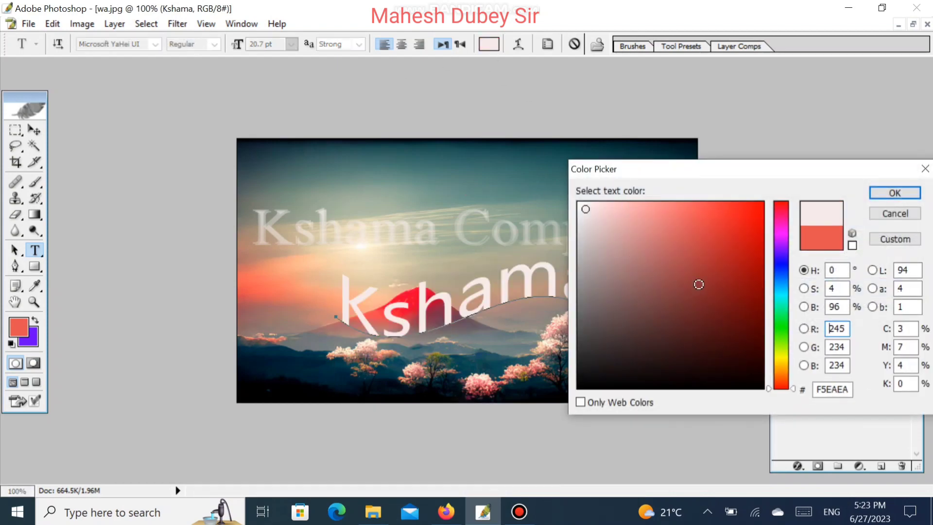
{"action": "mouse_move", "coordinate": [723, 269]}
{"action": "left_mouse_down"}
{"action": "mouse_move", "coordinate": [758, 344]}
{"action": "mouse_move", "coordinate": [762, 337]}
{"action": "left_mouse_up"}
{"action": "left_click", "coordinate": [789, 321]}
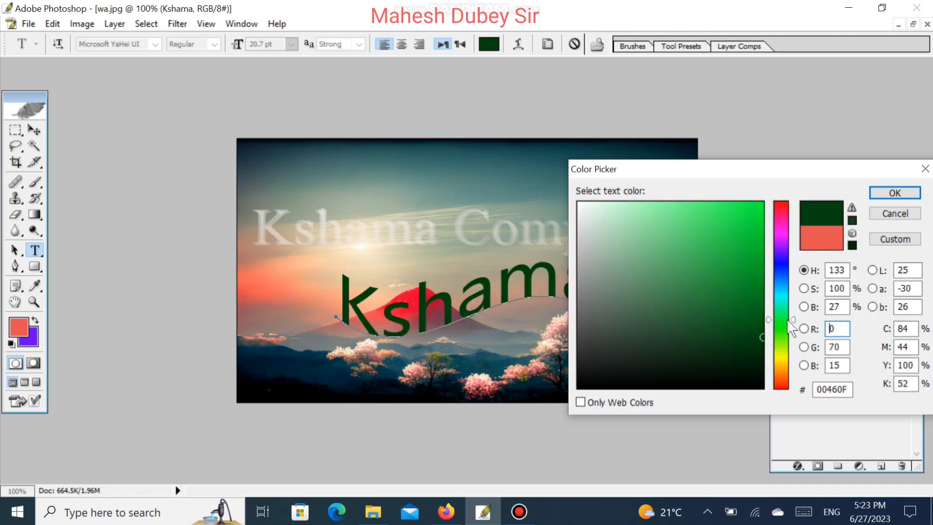
{"action": "left_click_drag", "start_coordinate": [733, 235], "coordinate": [758, 207]}
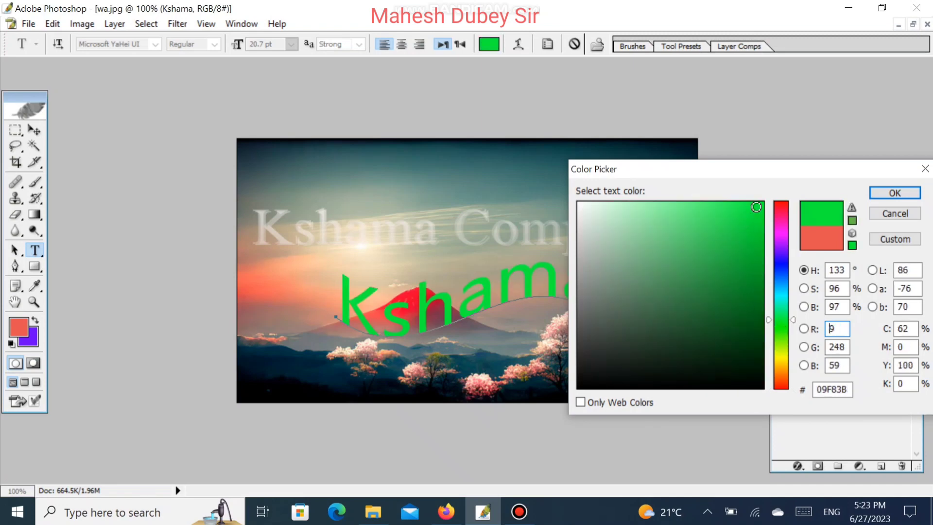
{"action": "left_click", "coordinate": [893, 194]}
Duplicate the green "Kshama" layer with the Move tool and nudge the copy up to sit just slightly offset from the original
{"action": "left_click", "coordinate": [38, 132]}
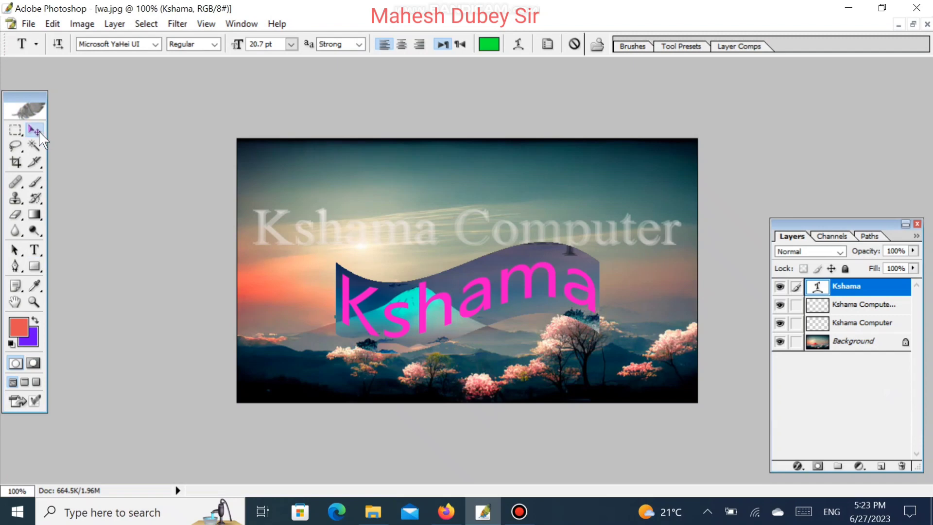
{"action": "key", "text": "shift+alt"}
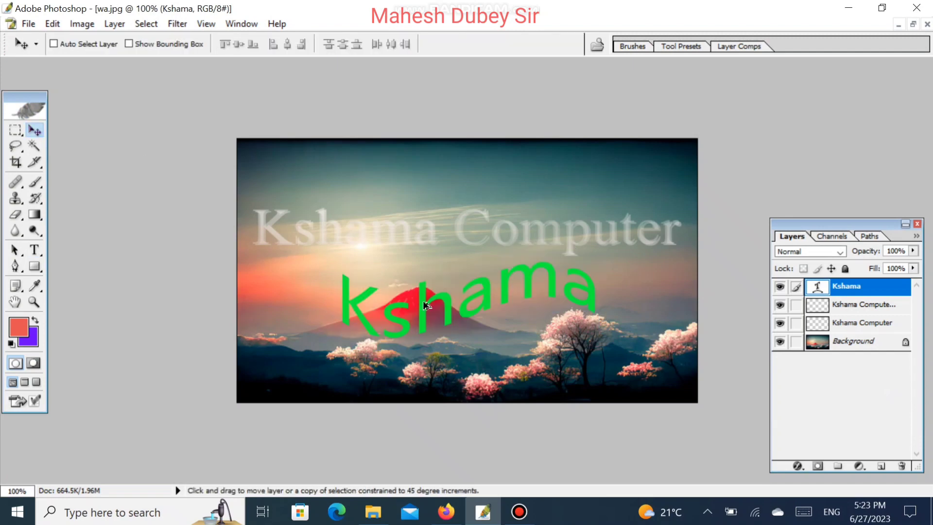
{"action": "left_click_drag", "start_coordinate": [424, 310], "coordinate": [427, 317]}
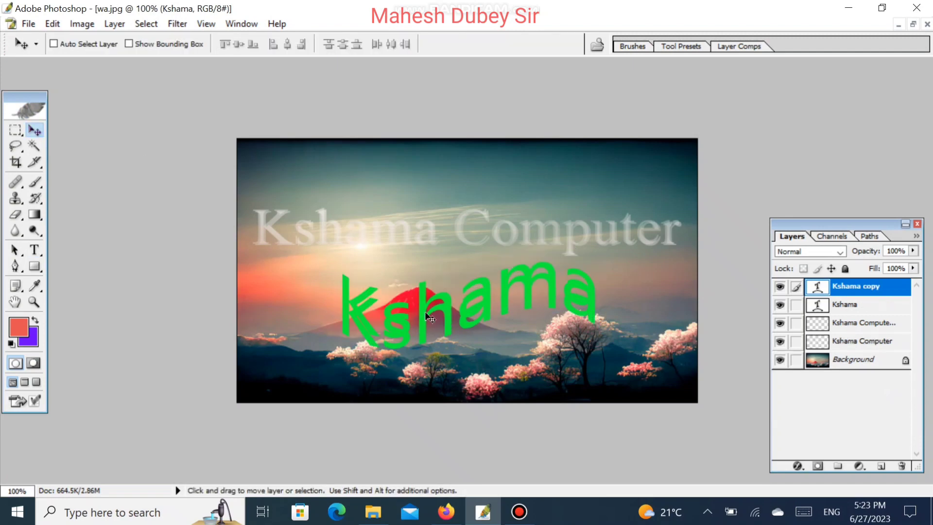
{"action": "key", "text": "Up"}
{"action": "key", "text": "Up"}
{"action": "key", "text": "Up"}
{"action": "key", "text": "Up"}
{"action": "key", "text": "Up"}
{"action": "key", "text": "Up"}
{"action": "key", "text": "Up"}
{"action": "key", "text": "Up"}
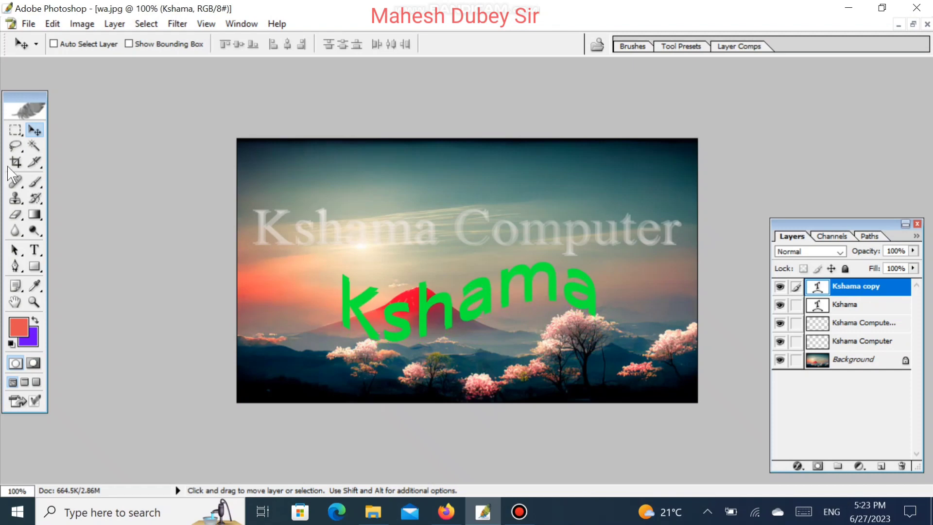
Rasterize the "Kshama copy" text layer so that the Eraser can work on it
{"action": "left_click", "coordinate": [20, 217]}
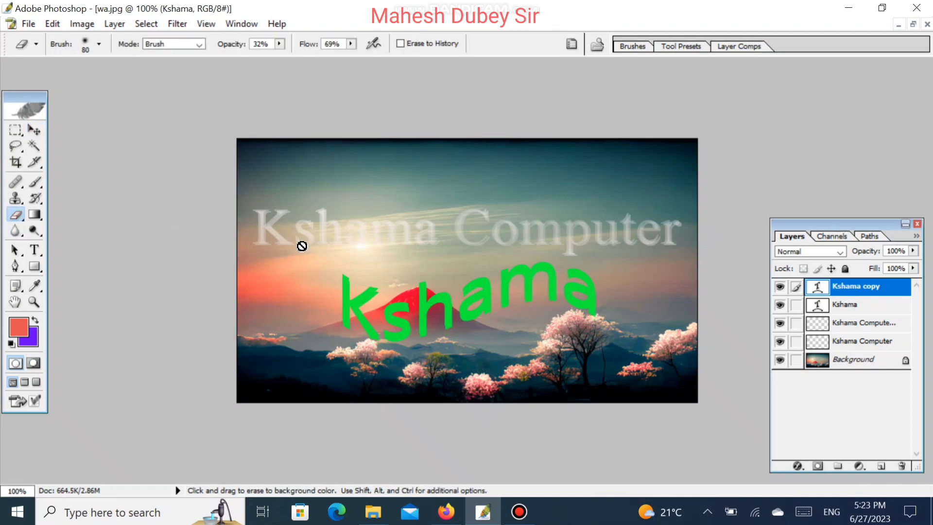
{"action": "left_click", "coordinate": [408, 244]}
{"action": "left_click", "coordinate": [441, 209]}
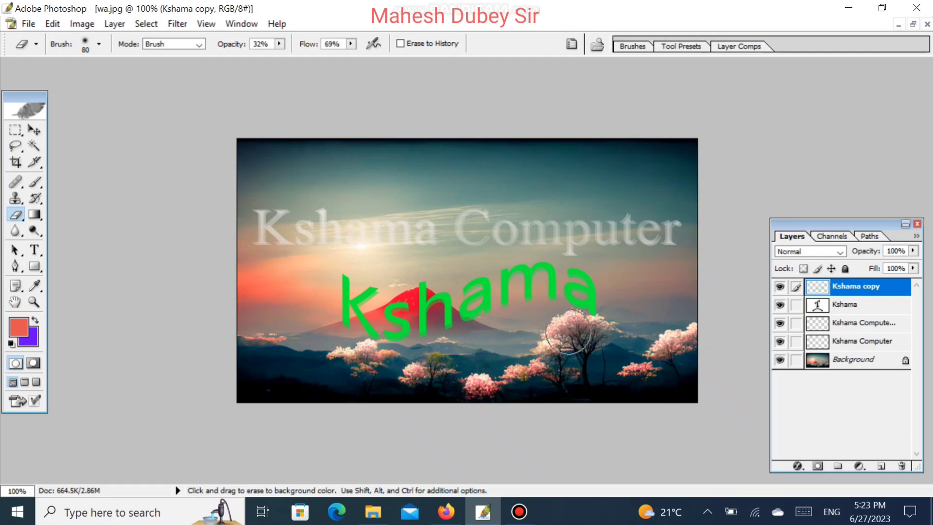
{"action": "left_click", "coordinate": [34, 130]}
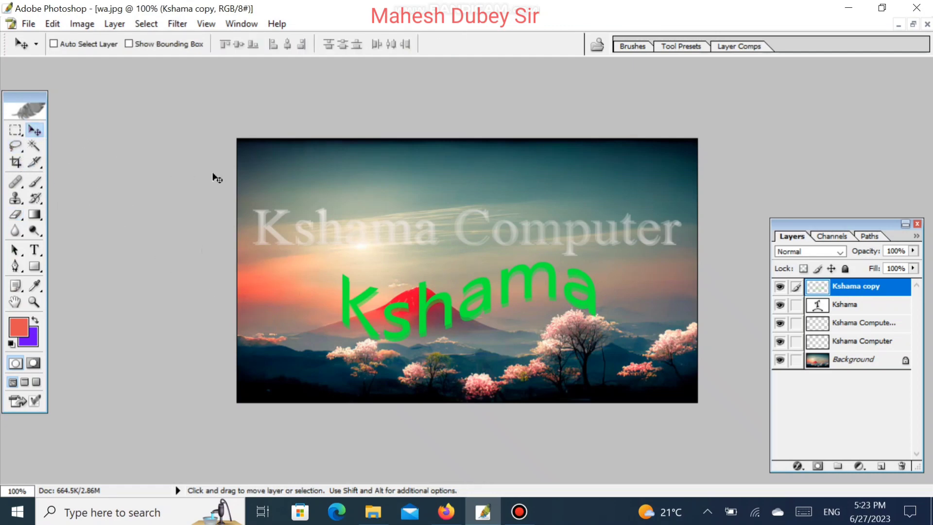
Save a JPEG copy of the image to the Desktop as "er" at Maximum quality 12 with Baseline ("Standard") format
{"action": "left_click", "coordinate": [28, 23]}
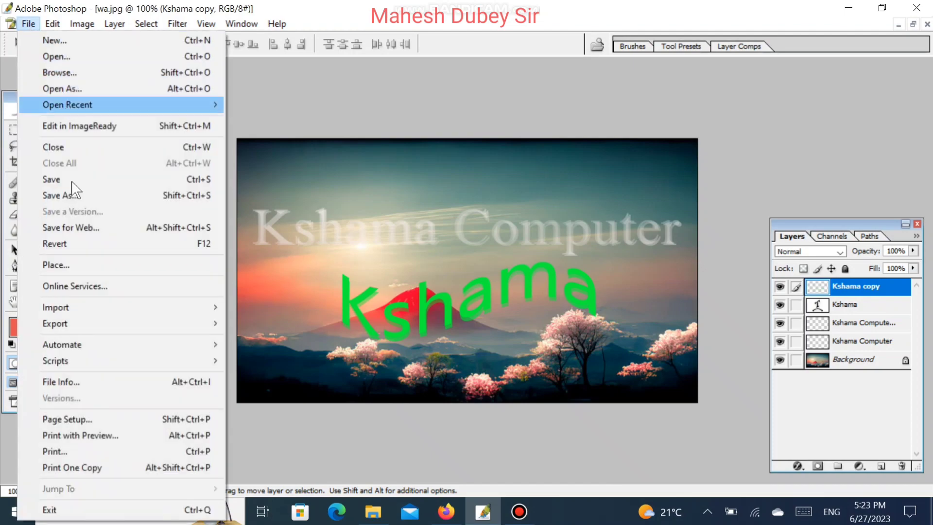
{"action": "left_click", "coordinate": [71, 196]}
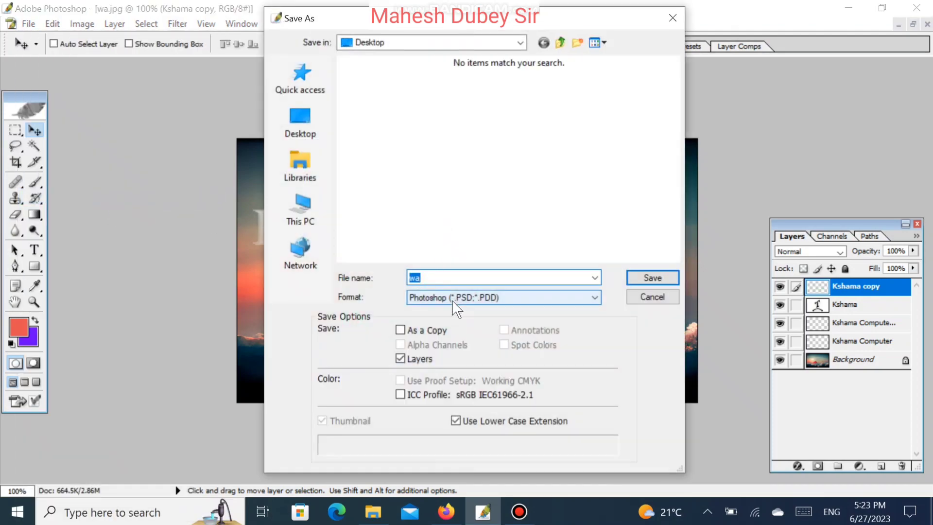
{"action": "left_click", "coordinate": [452, 297]}
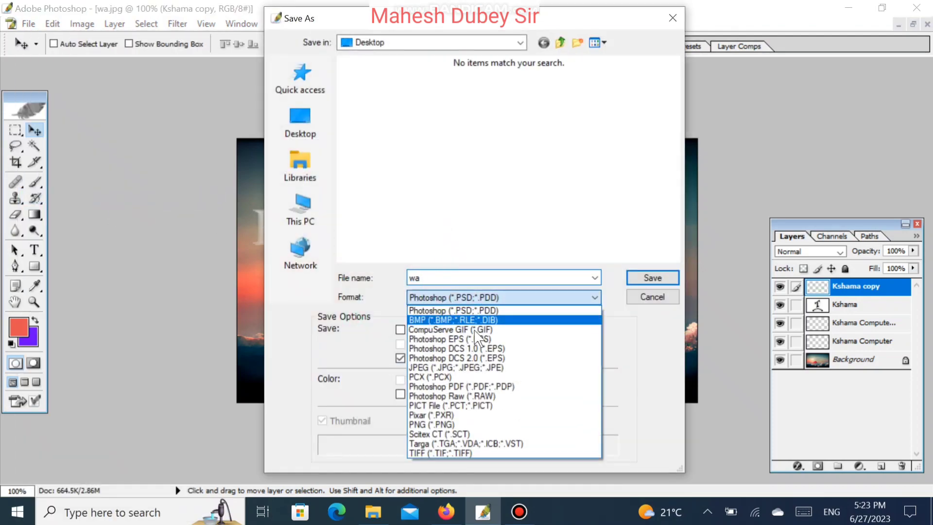
{"action": "left_click", "coordinate": [487, 367]}
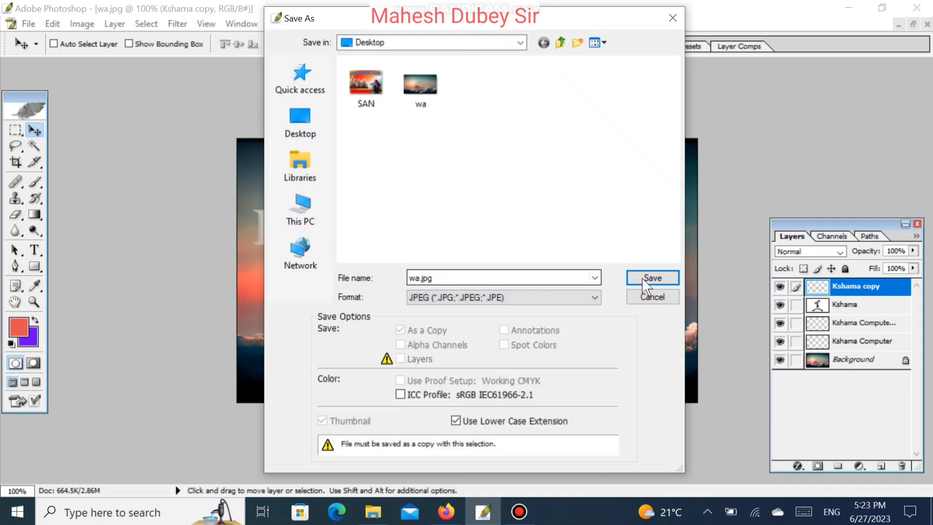
{"action": "double_click", "coordinate": [536, 278]}
{"action": "type", "text": "er"}
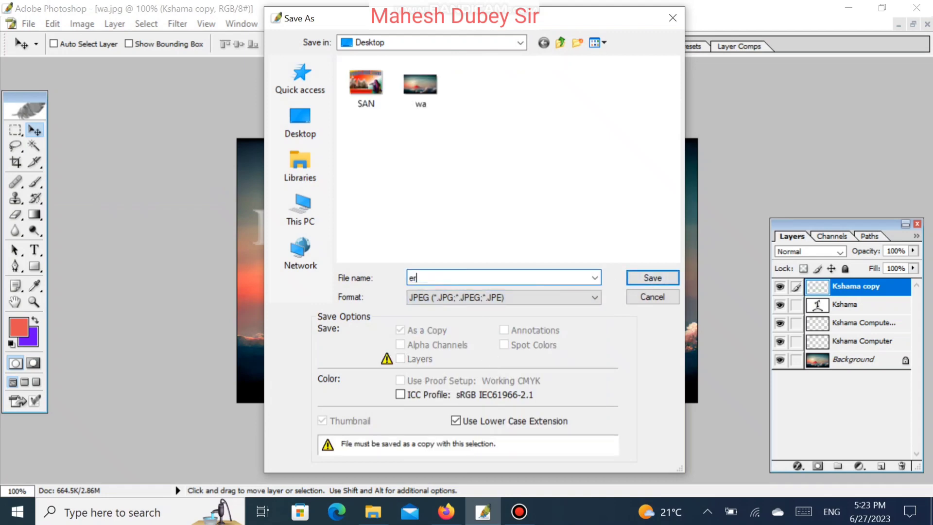
{"action": "key", "text": "Return"}
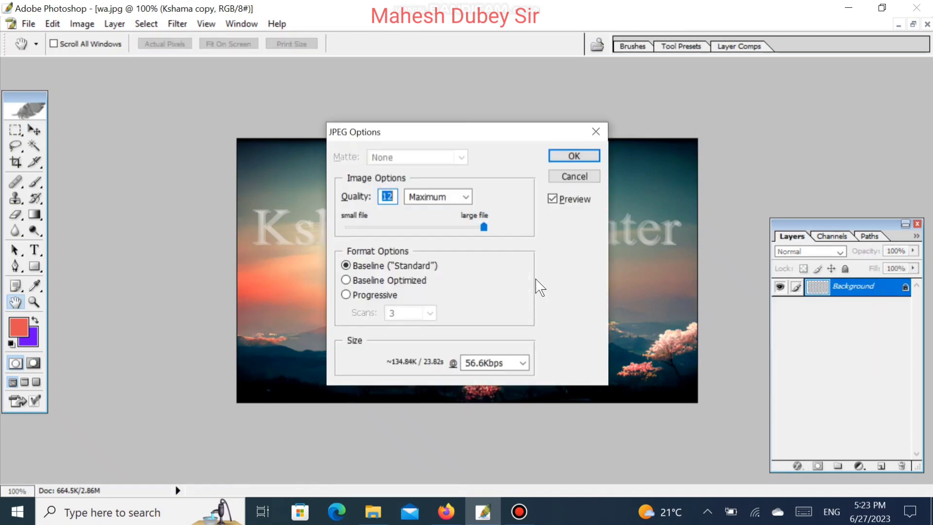
{"action": "key", "text": "Return"}
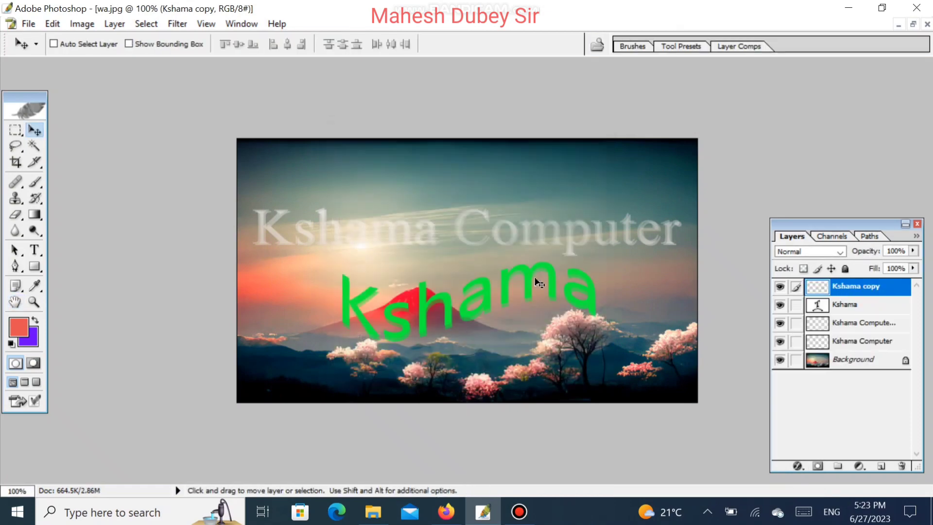